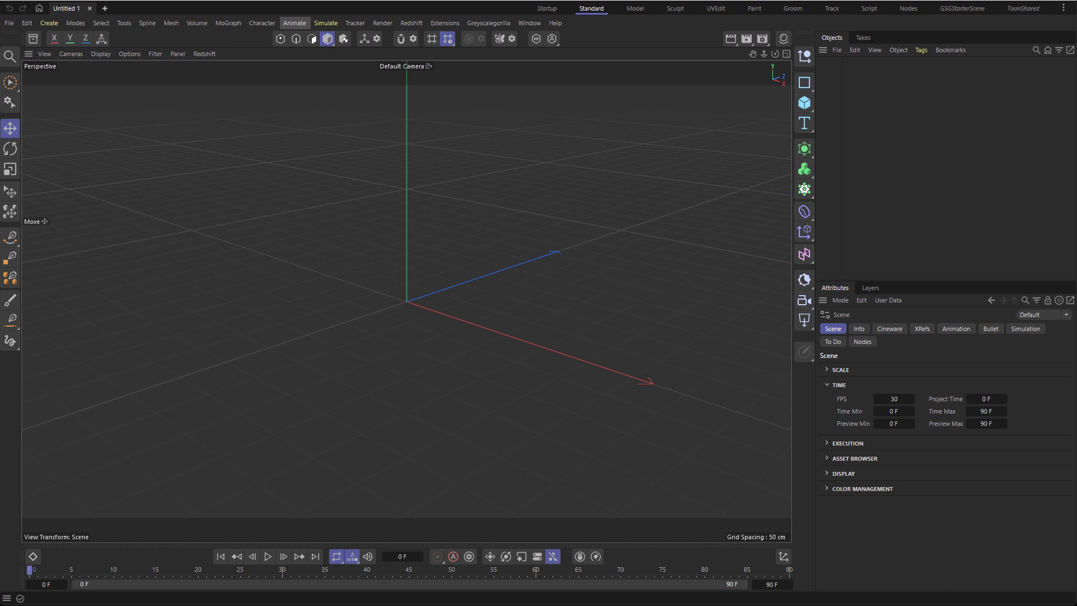
Step: Switch to the four-view layout and maximize the Front viewport
{"action": "middle_click", "coordinate": [528, 137]}
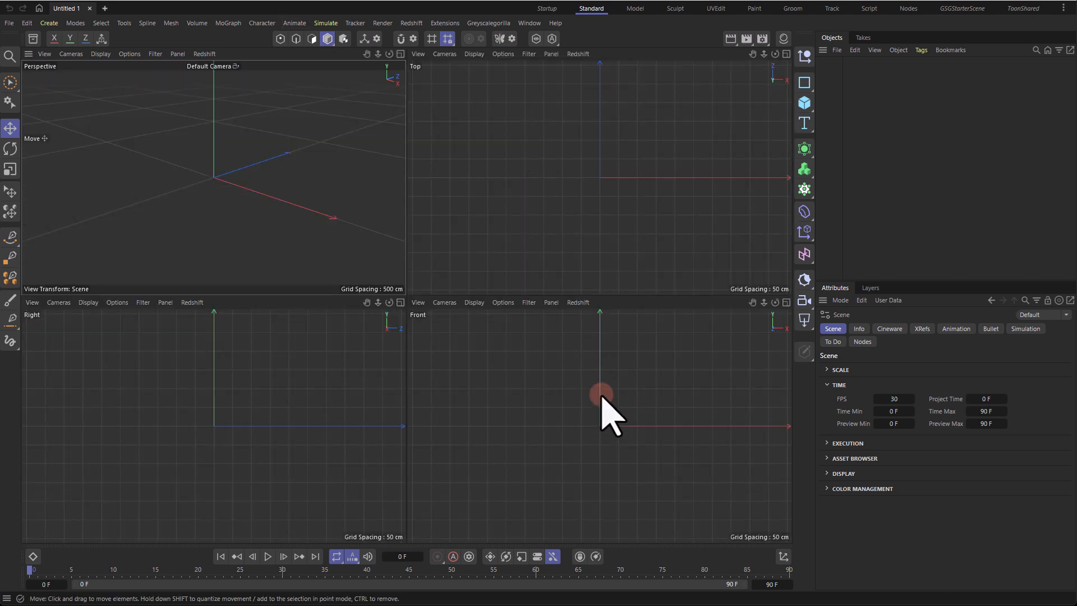
{"action": "middle_click", "coordinate": [327, 275]}
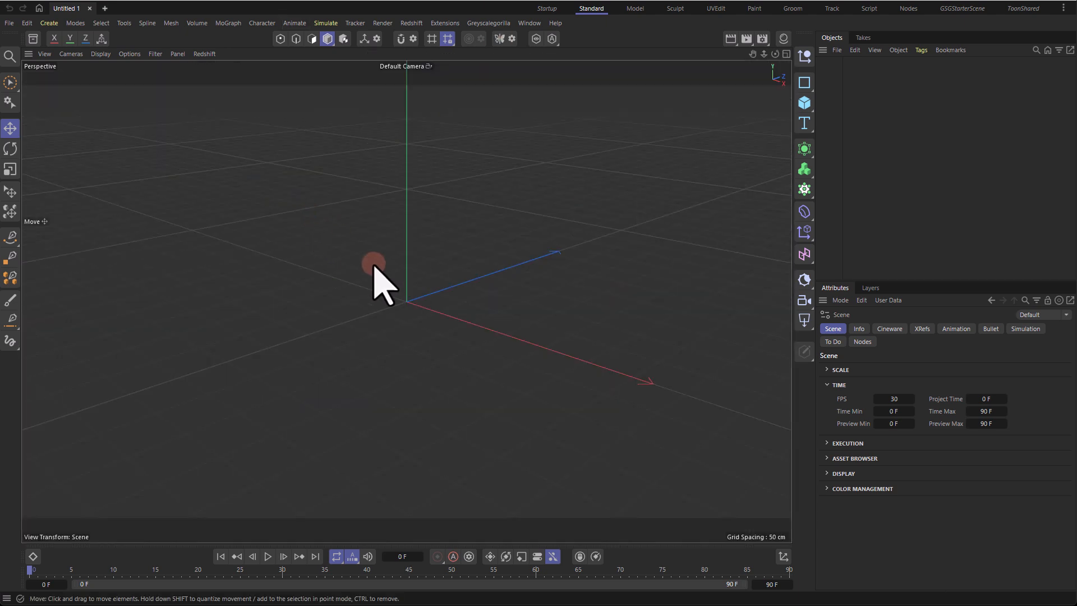
{"action": "left_click", "coordinate": [786, 54]}
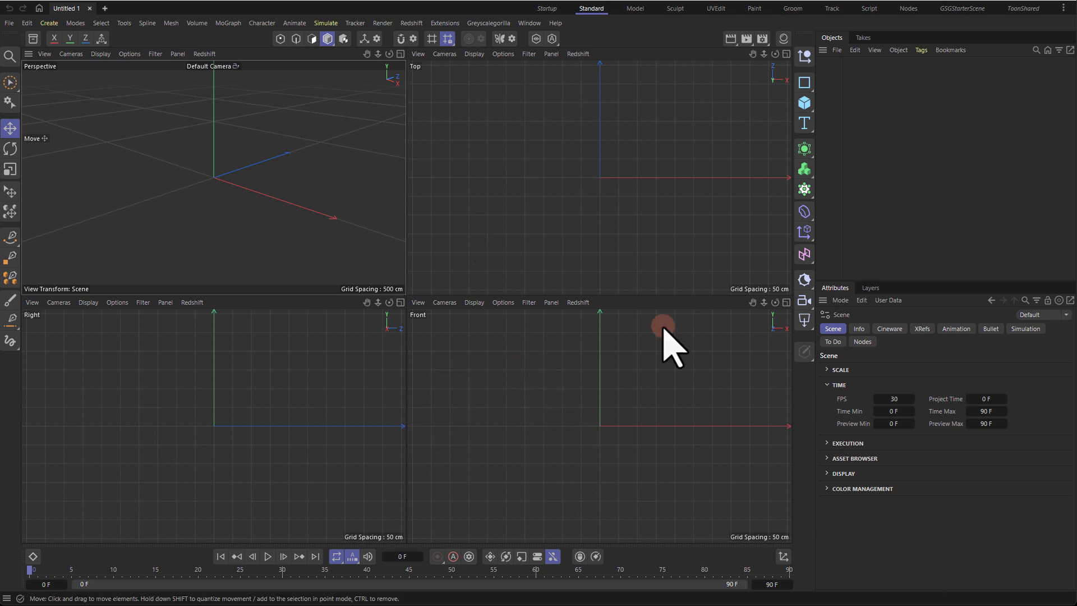
{"action": "left_click", "coordinate": [786, 302]}
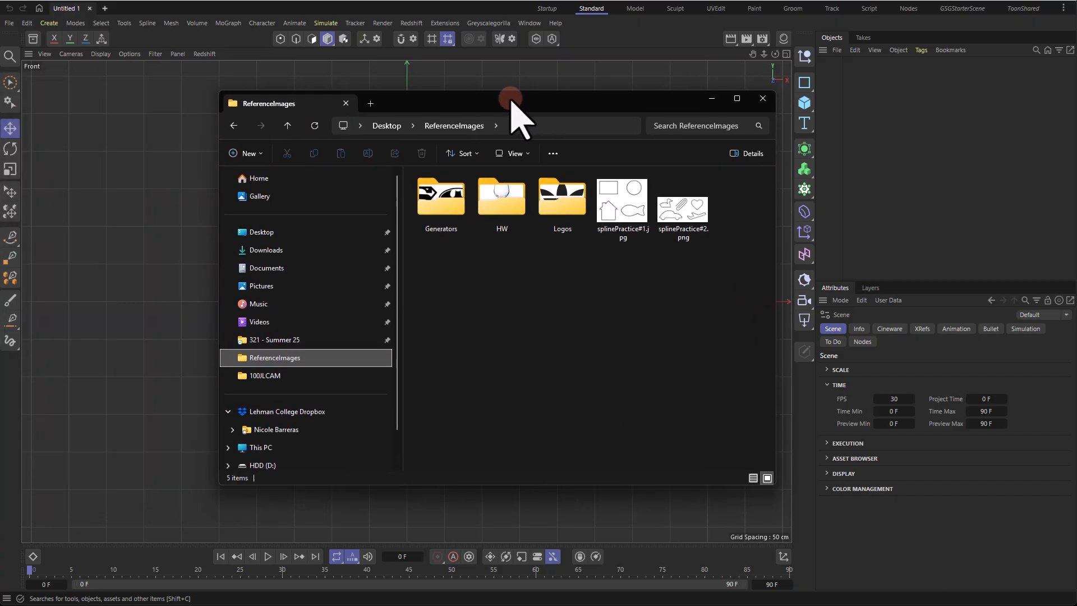
Step: Try dragging splinePractice#1.jpg from the file explorer straight into the Front viewport
{"action": "left_click_drag", "start_coordinate": [512, 97], "coordinate": [532, 102]}
{"action": "left_click", "coordinate": [685, 213]}
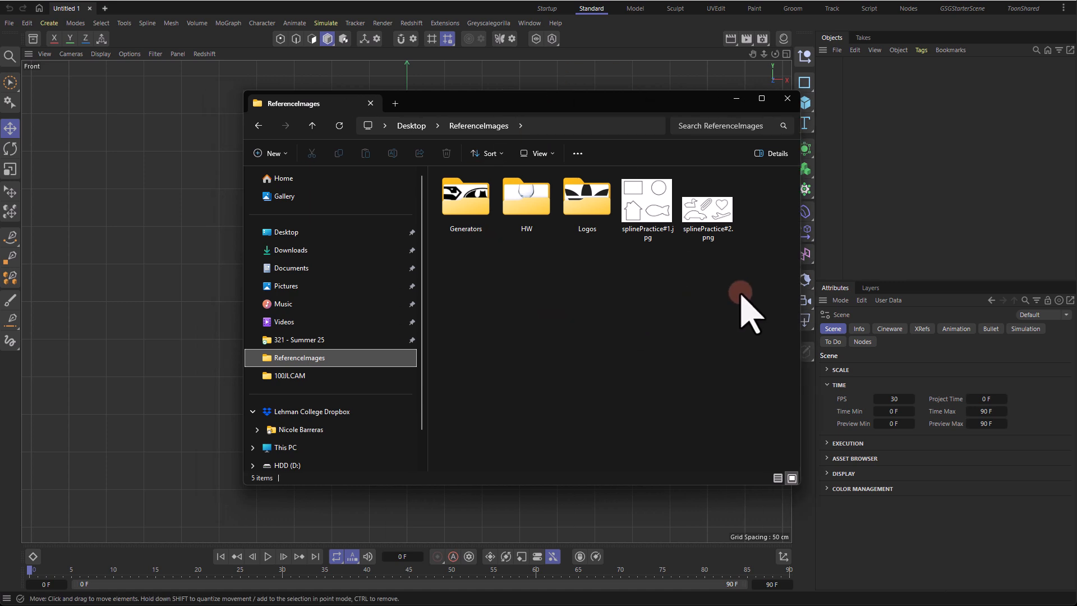
{"action": "left_click_drag", "start_coordinate": [639, 213], "coordinate": [147, 232]}
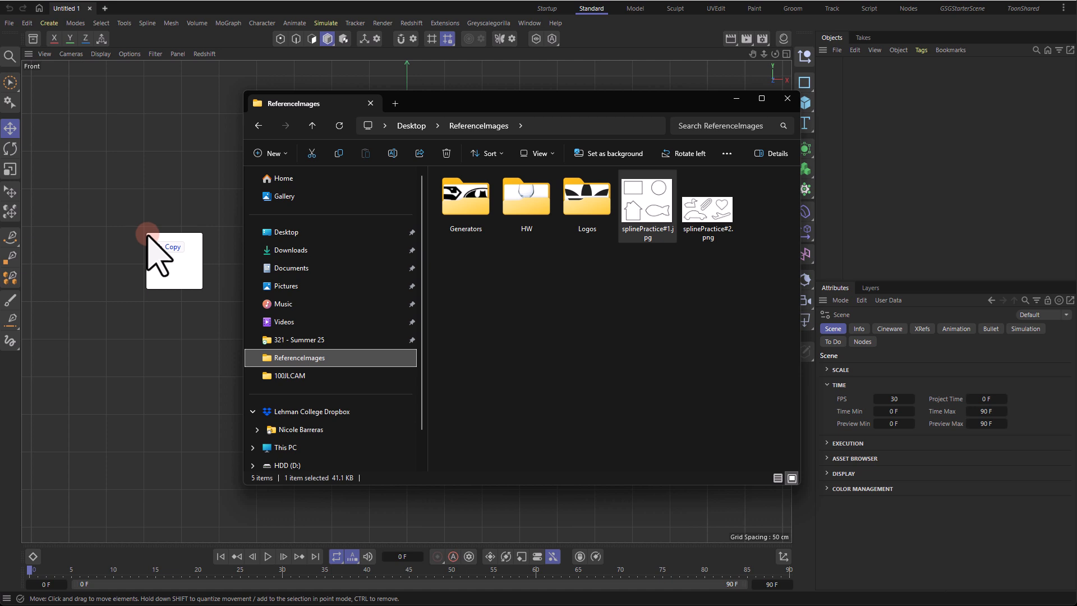
{"action": "left_click_drag", "start_coordinate": [147, 234], "coordinate": [146, 234]}
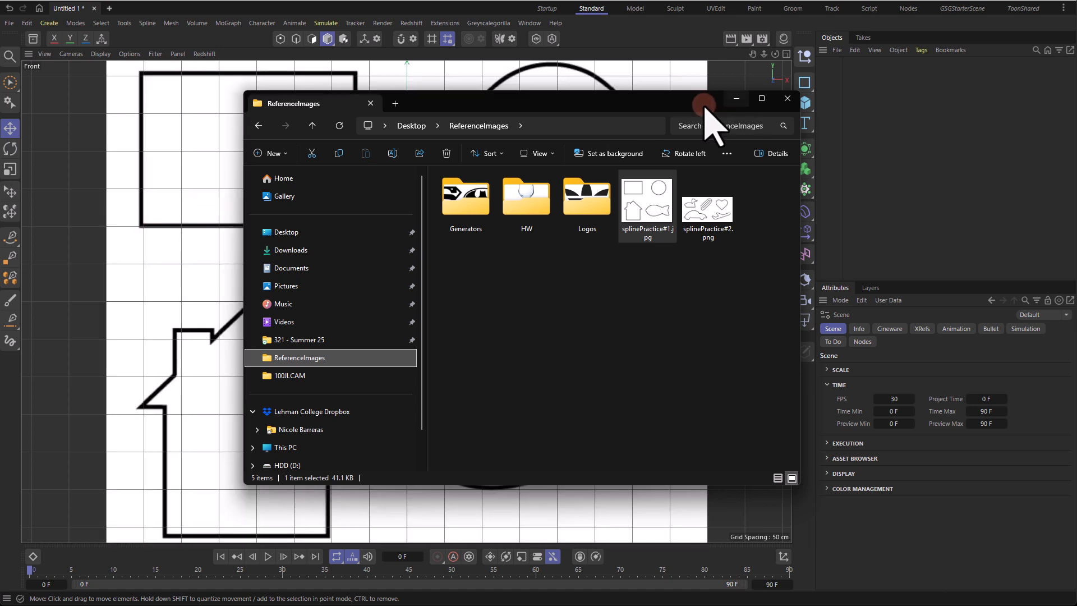
{"action": "left_click_drag", "start_coordinate": [717, 104], "coordinate": [147, 60]}
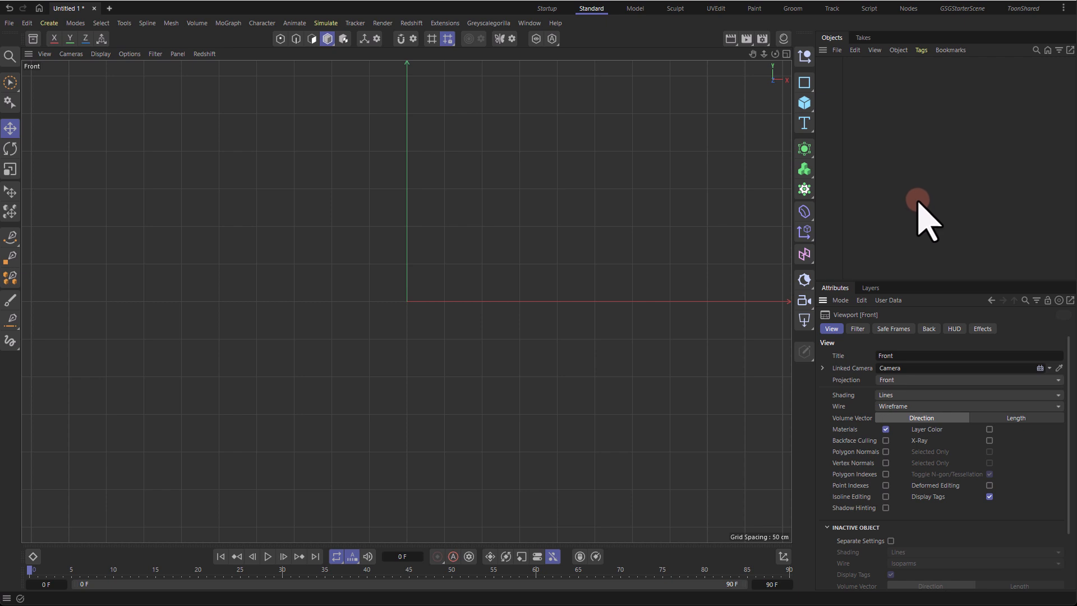
Step: Load splinePractice#1.jpg from the ReferenceImages folder as the Front viewport's background image
{"action": "left_click", "coordinate": [841, 300]}
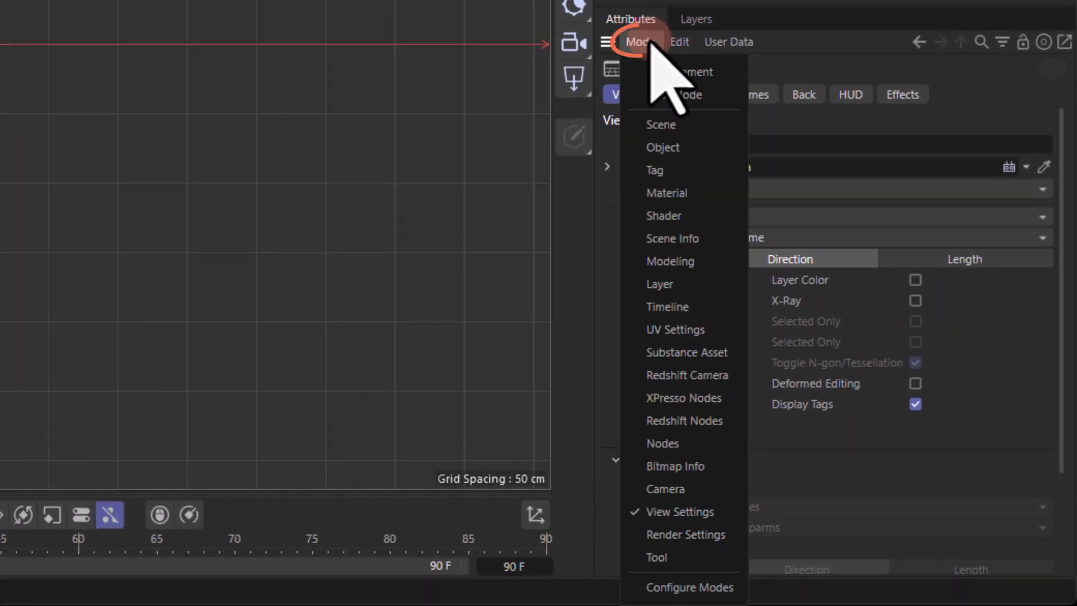
{"action": "left_click", "coordinate": [710, 511]}
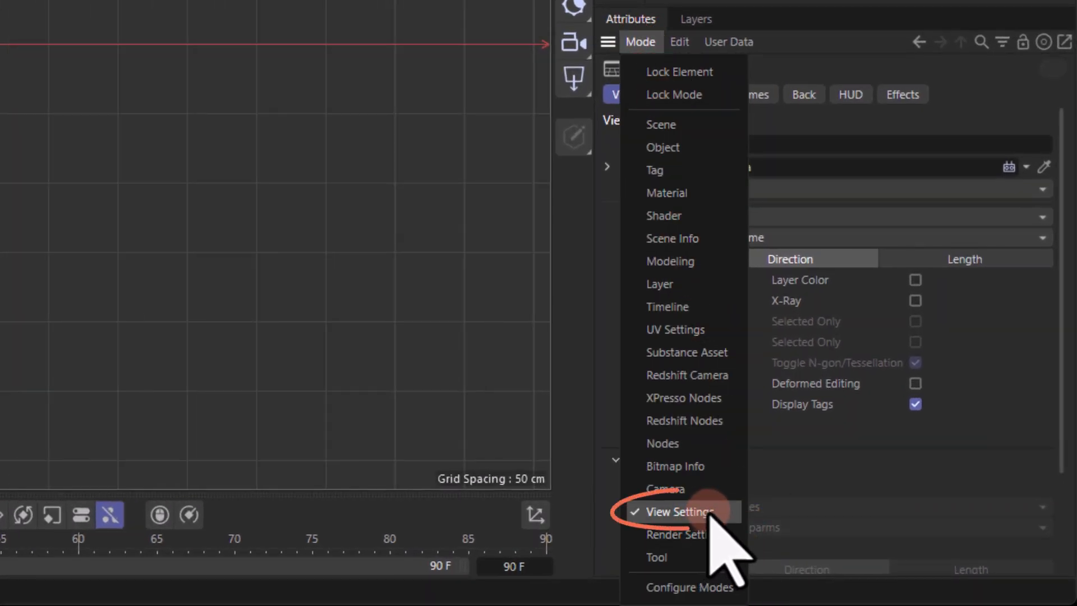
{"action": "left_click", "coordinate": [808, 96]}
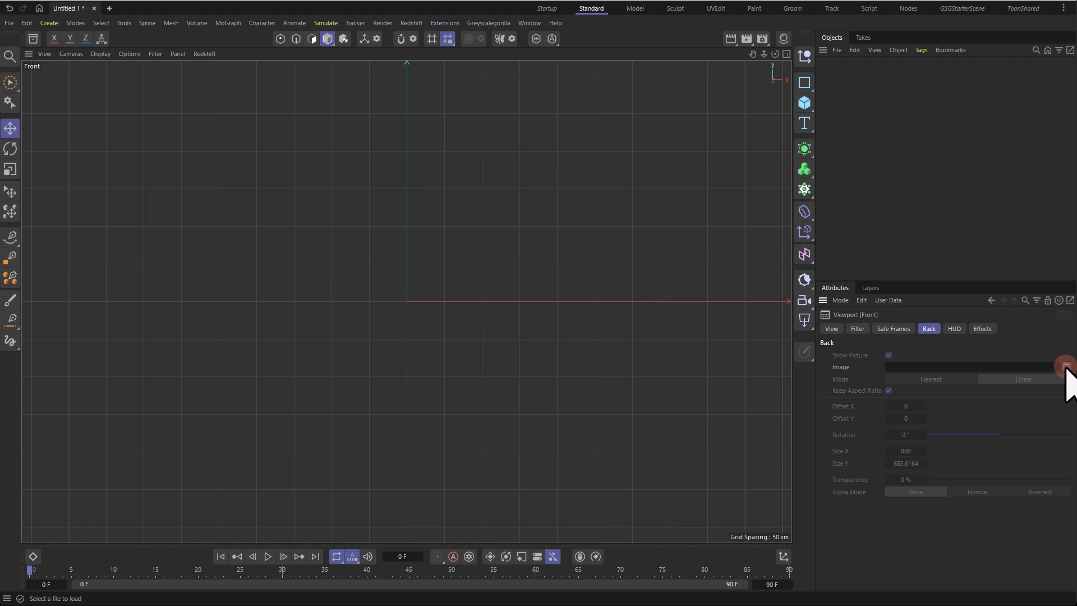
{"action": "left_click", "coordinate": [1067, 367]}
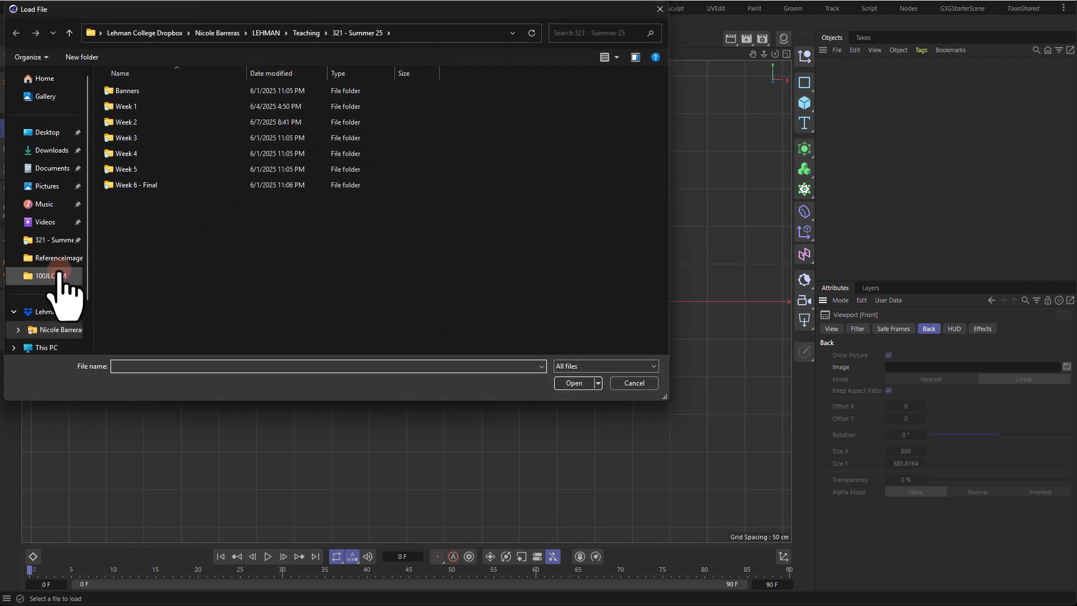
{"action": "left_click", "coordinate": [56, 258]}
{"action": "left_click", "coordinate": [336, 118]}
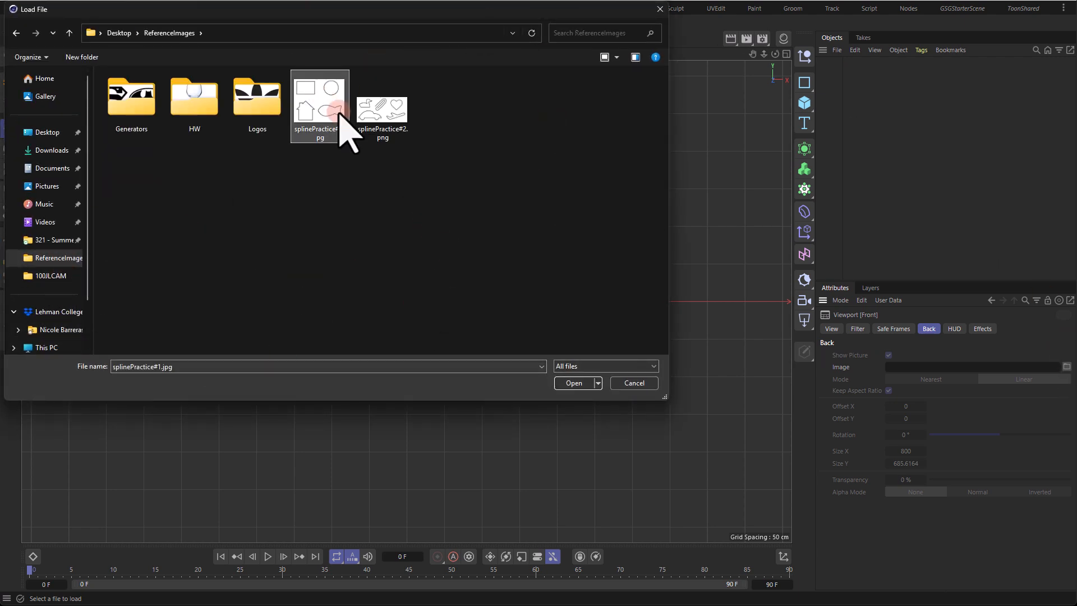
{"action": "left_click", "coordinate": [571, 383]}
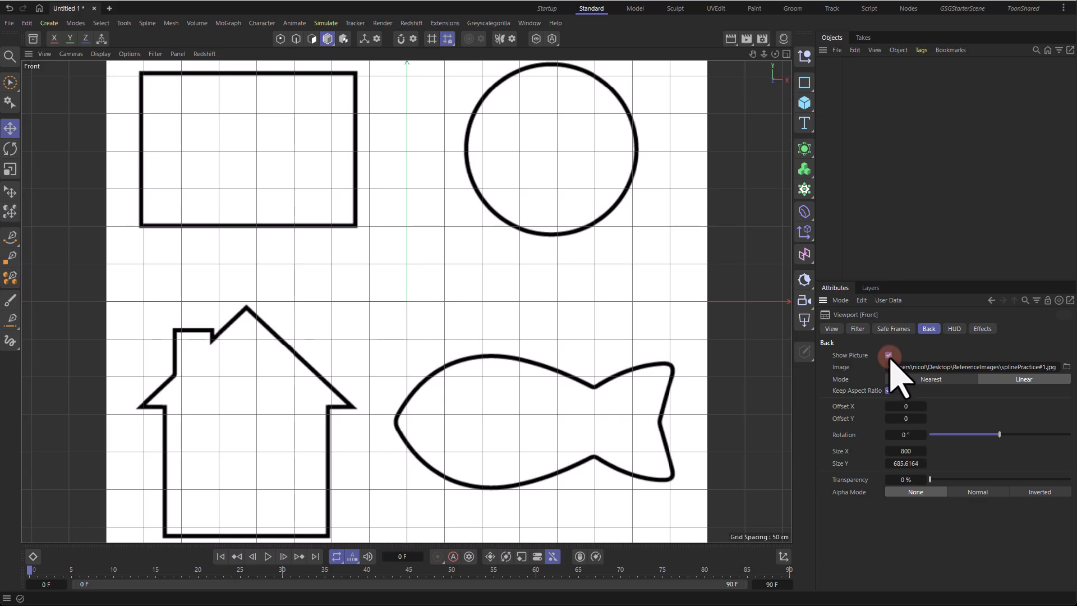
Step: Toggle the background's Show Picture option off and back on
{"action": "left_click", "coordinate": [889, 356]}
{"action": "left_click", "coordinate": [889, 356]}
{"action": "left_click", "coordinate": [889, 356]}
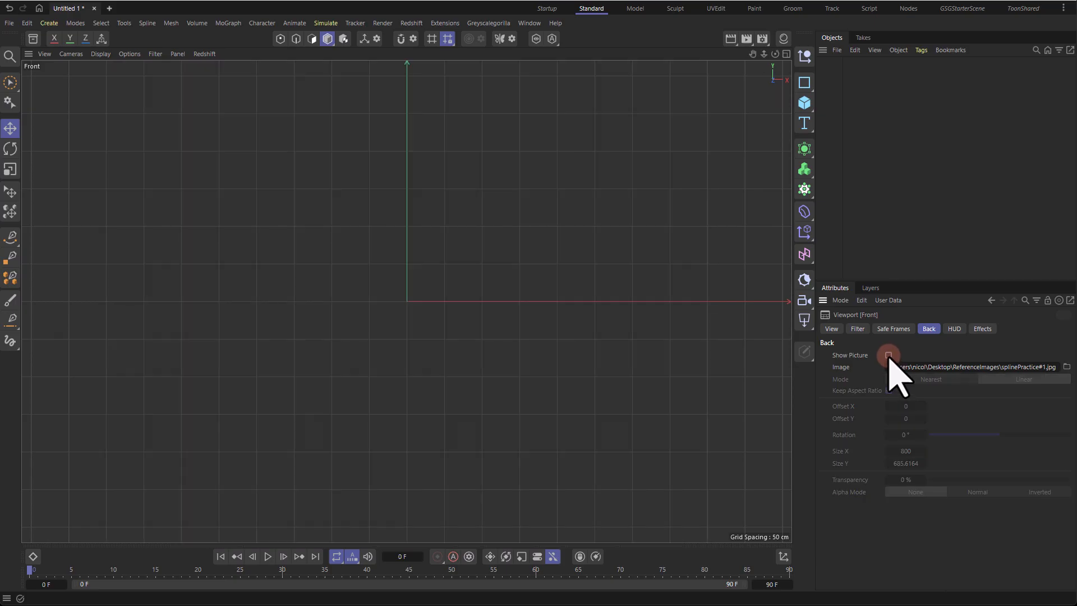
{"action": "left_click", "coordinate": [889, 355]}
Step: Resize the background image to a Size X of 712 and set its transparency to 87%
{"action": "left_click", "coordinate": [1009, 368]}
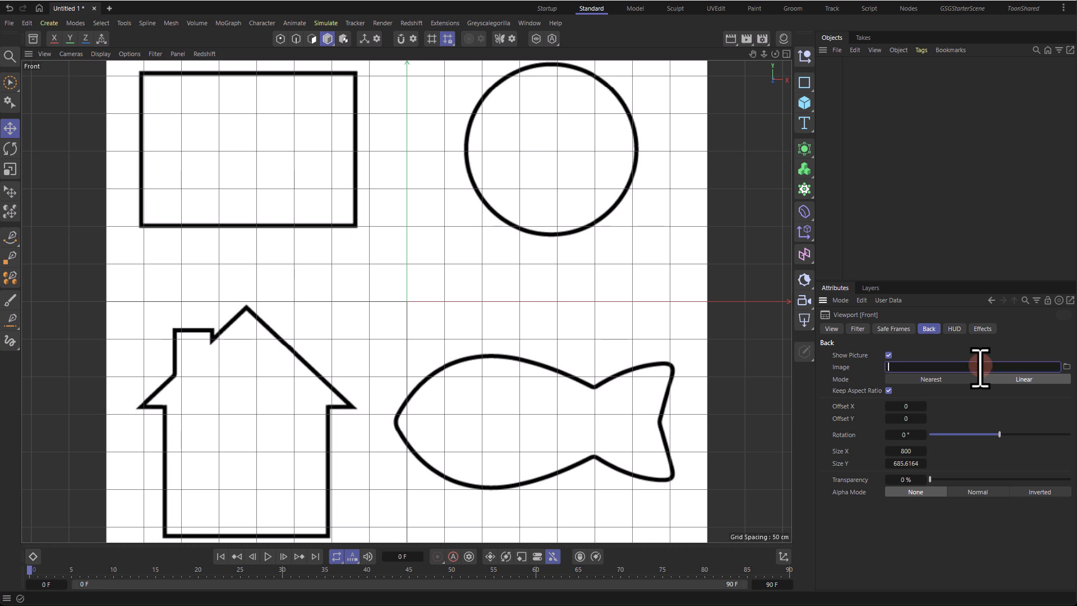
{"action": "key", "text": "Return"}
{"action": "mouse_move", "coordinate": [923, 407]}
{"action": "left_mouse_down"}
{"action": "mouse_move", "coordinate": [881, 407]}
{"action": "mouse_move", "coordinate": [902, 404]}
{"action": "mouse_move", "coordinate": [918, 419]}
{"action": "left_mouse_up"}
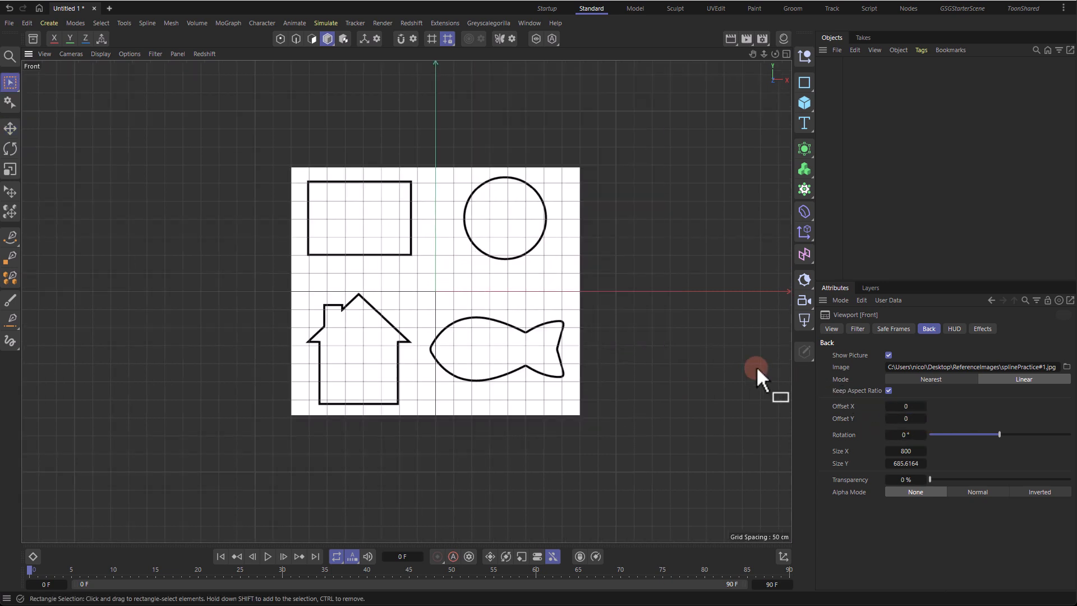
{"action": "left_click_drag", "start_coordinate": [923, 435], "coordinate": [943, 480]}
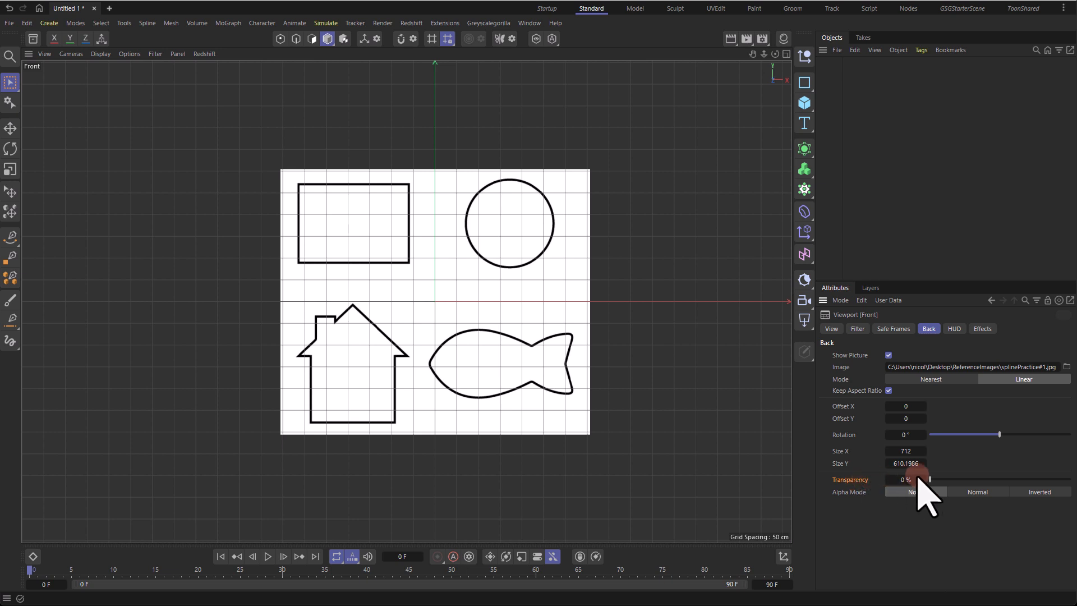
{"action": "left_click_drag", "start_coordinate": [940, 479], "coordinate": [1057, 478]}
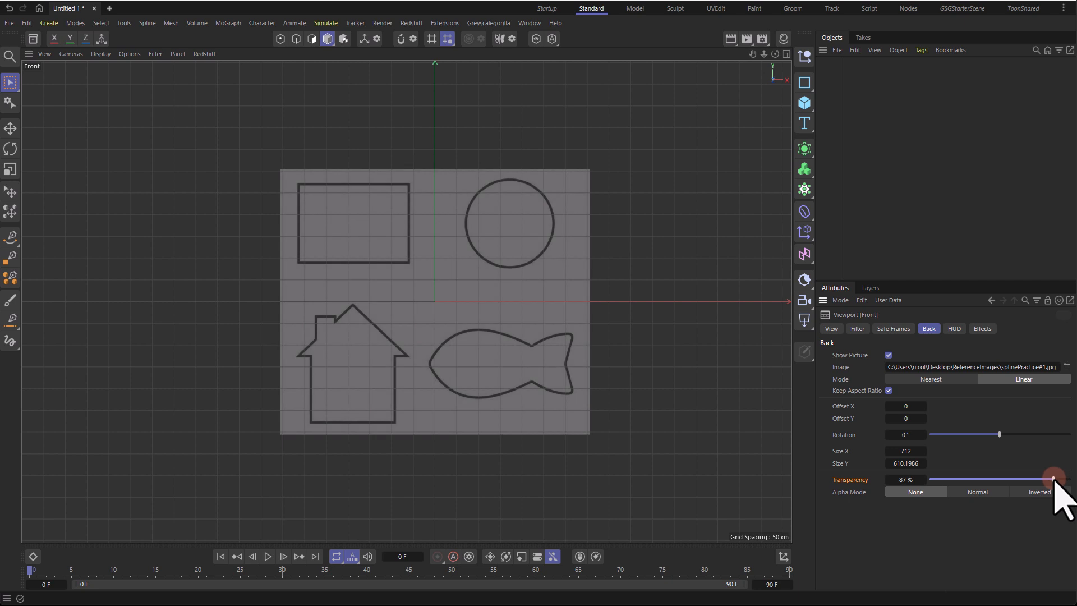
Step: Draw a test spline with the Spline Pen, placing points from the rectangle's corner down into the fish
{"action": "left_click", "coordinate": [10, 236]}
{"action": "left_click", "coordinate": [297, 185]}
{"action": "left_click", "coordinate": [299, 256]}
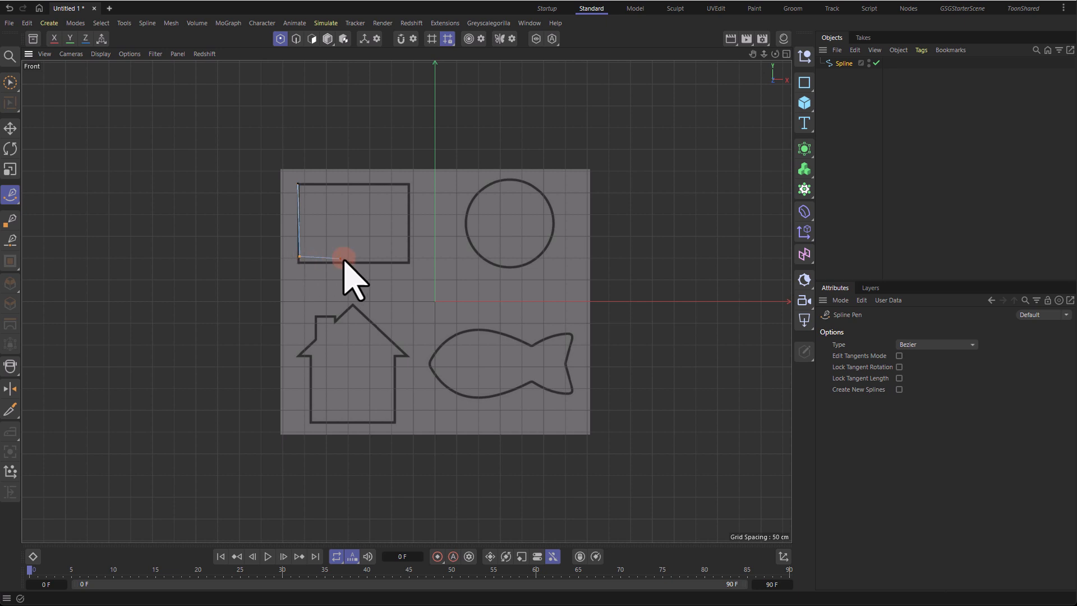
{"action": "left_click", "coordinate": [390, 286]}
{"action": "left_click", "coordinate": [395, 318]}
{"action": "left_click", "coordinate": [436, 312]}
{"action": "left_click", "coordinate": [433, 341]}
{"action": "left_click", "coordinate": [477, 338]}
{"action": "left_click", "coordinate": [471, 374]}
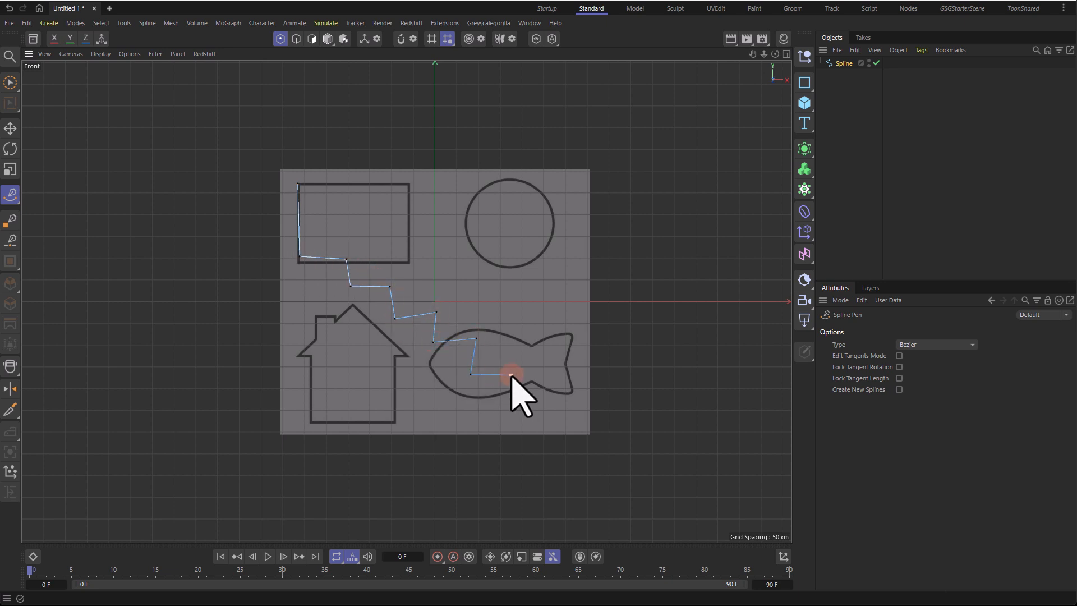
Step: Open the viewport settings and set the background transparency to 0%
{"action": "key", "text": "shift+v"}
{"action": "left_click_drag", "start_coordinate": [983, 480], "coordinate": [880, 499]}
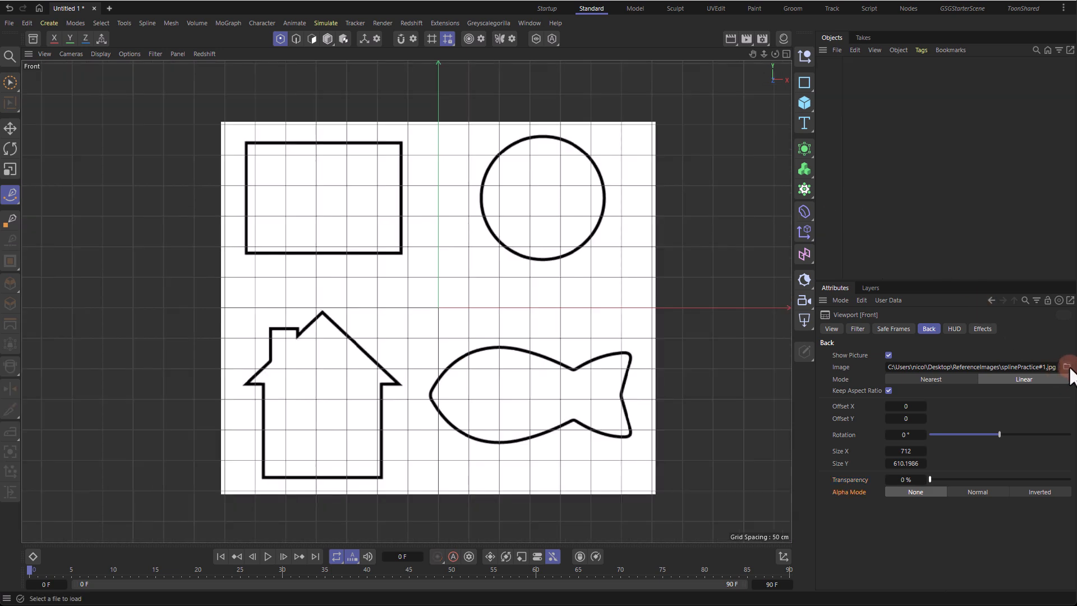
Step: Load the Disney logo from the Logos folder as background and try the Normal and Inverted alpha modes
{"action": "left_click", "coordinate": [1067, 366]}
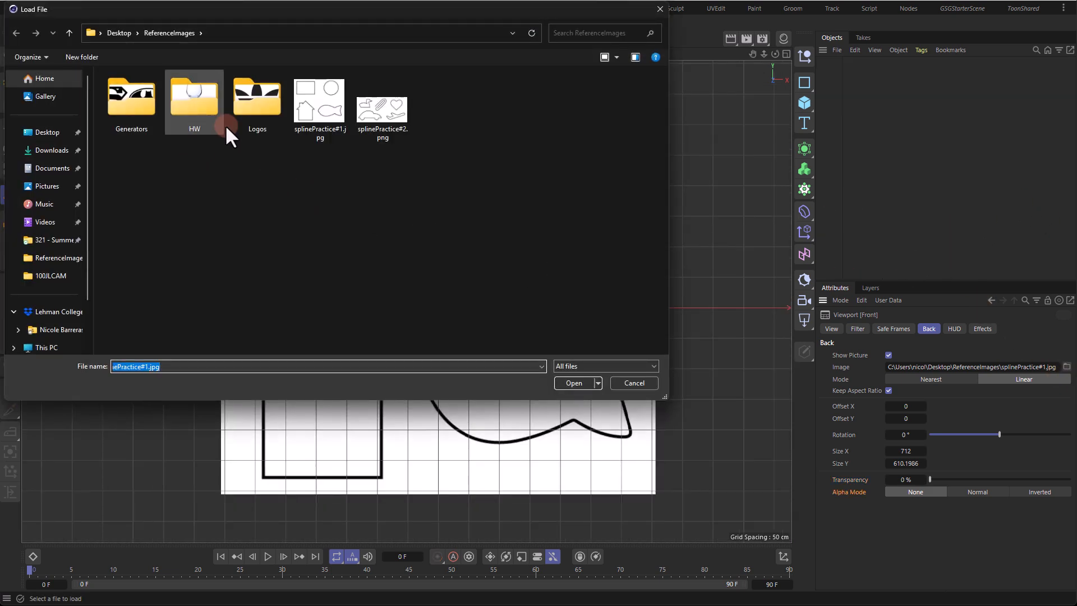
{"action": "double_click", "coordinate": [256, 115]}
{"action": "double_click", "coordinate": [561, 113]}
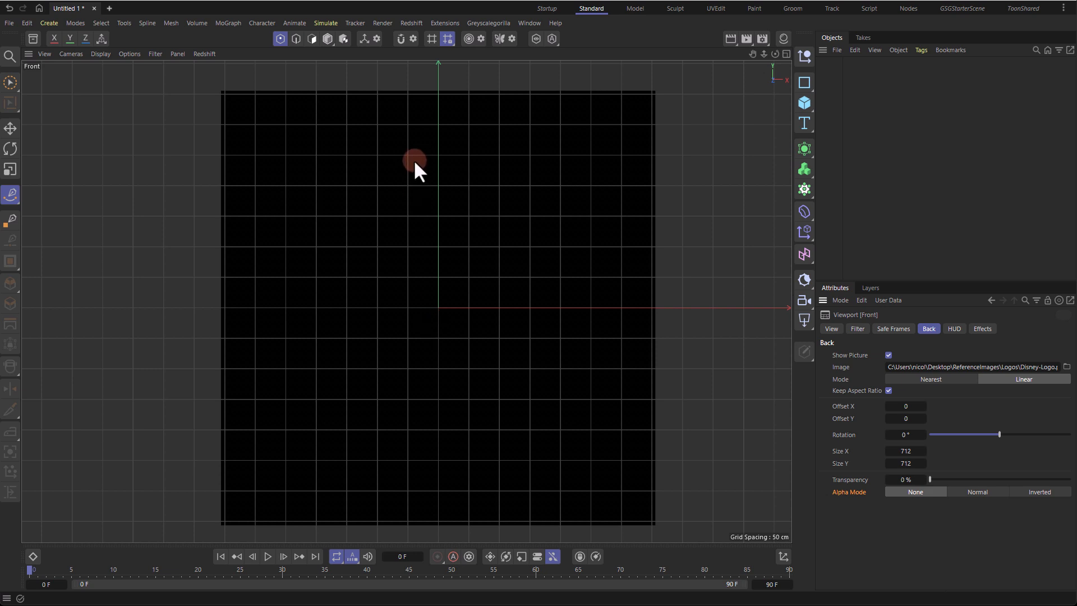
{"action": "left_click", "coordinate": [979, 493]}
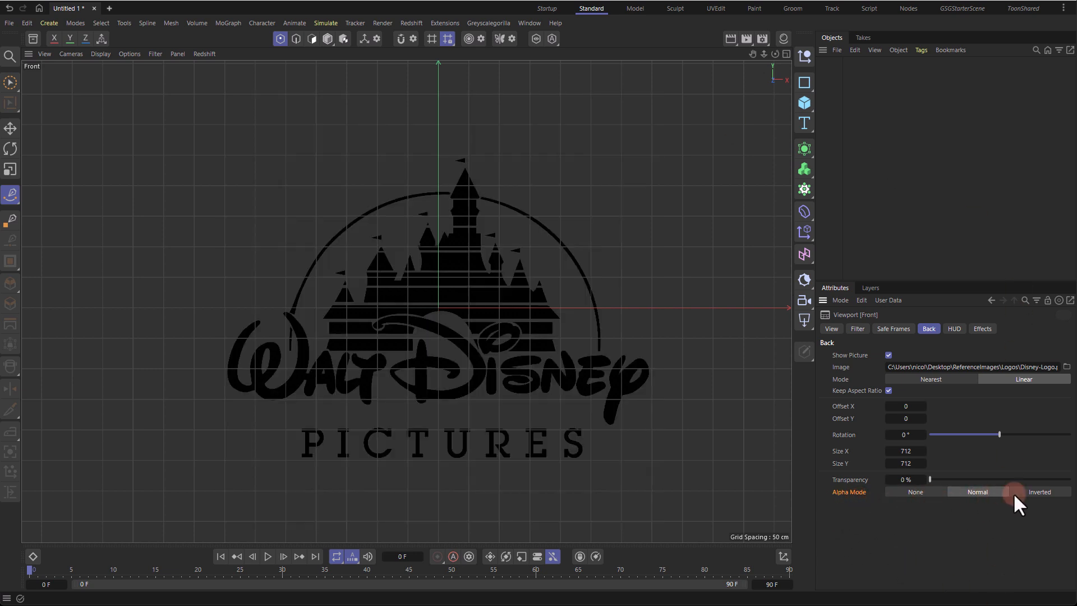
{"action": "left_click", "coordinate": [1032, 494]}
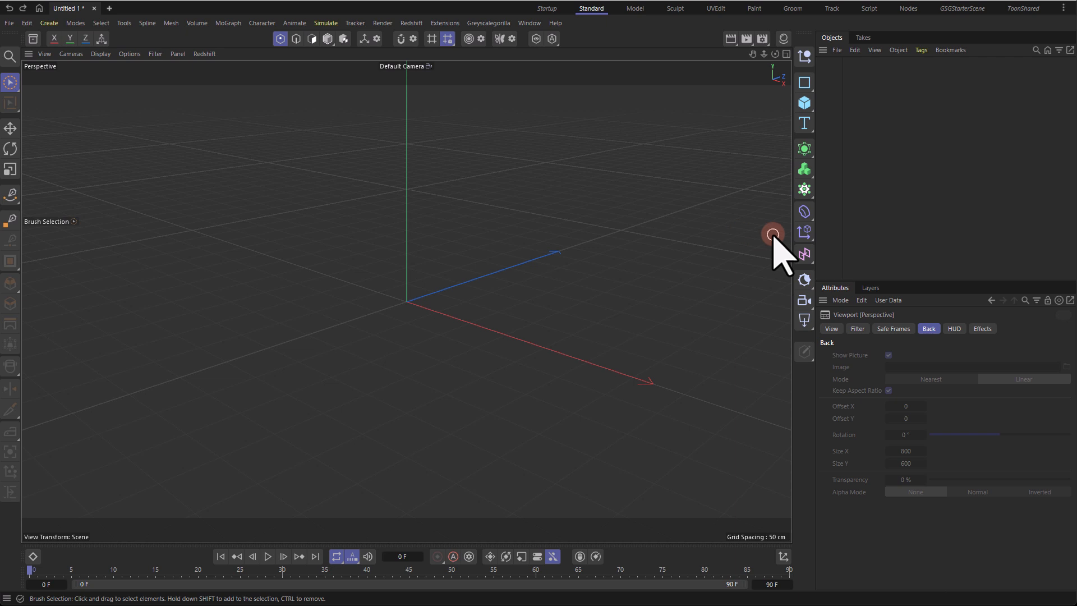
Step: Maximize the Front viewport again and open its background settings
{"action": "middle_click", "coordinate": [566, 232]}
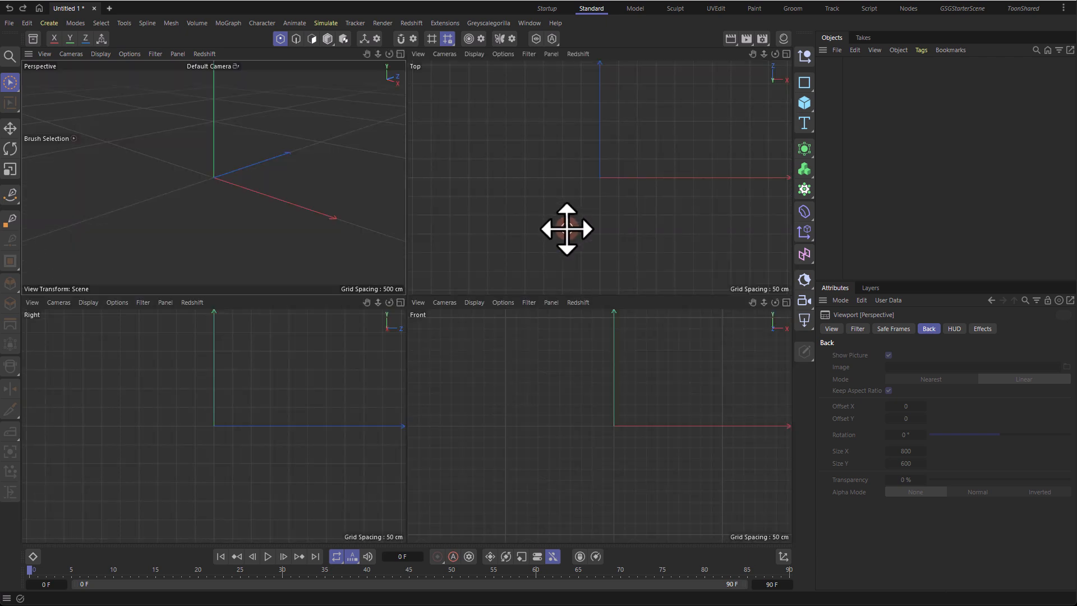
{"action": "middle_click", "coordinate": [651, 418]}
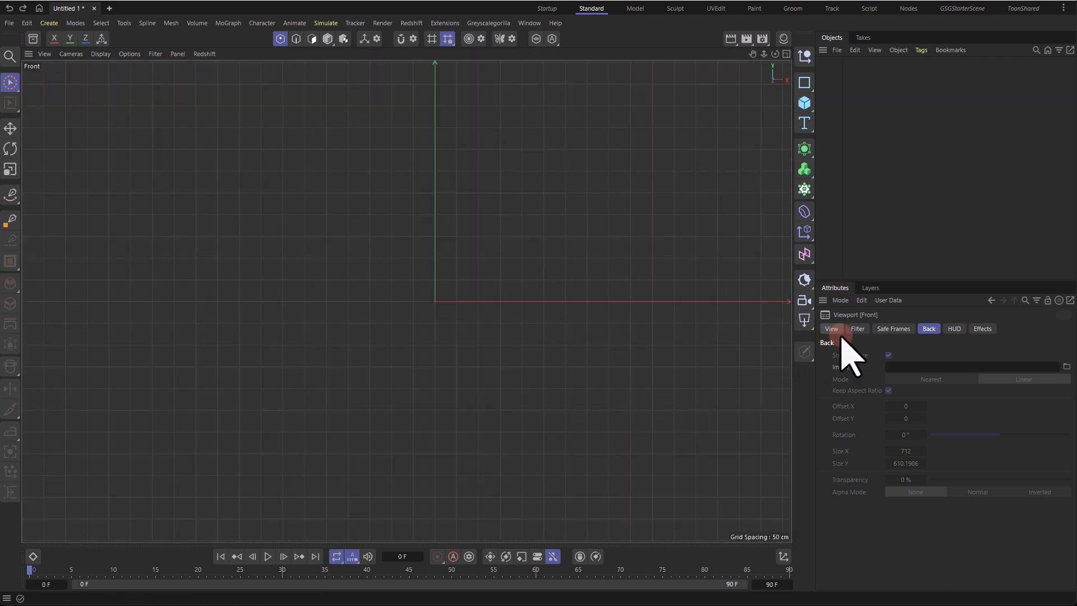
{"action": "left_click", "coordinate": [844, 299]}
{"action": "left_click", "coordinate": [862, 554]}
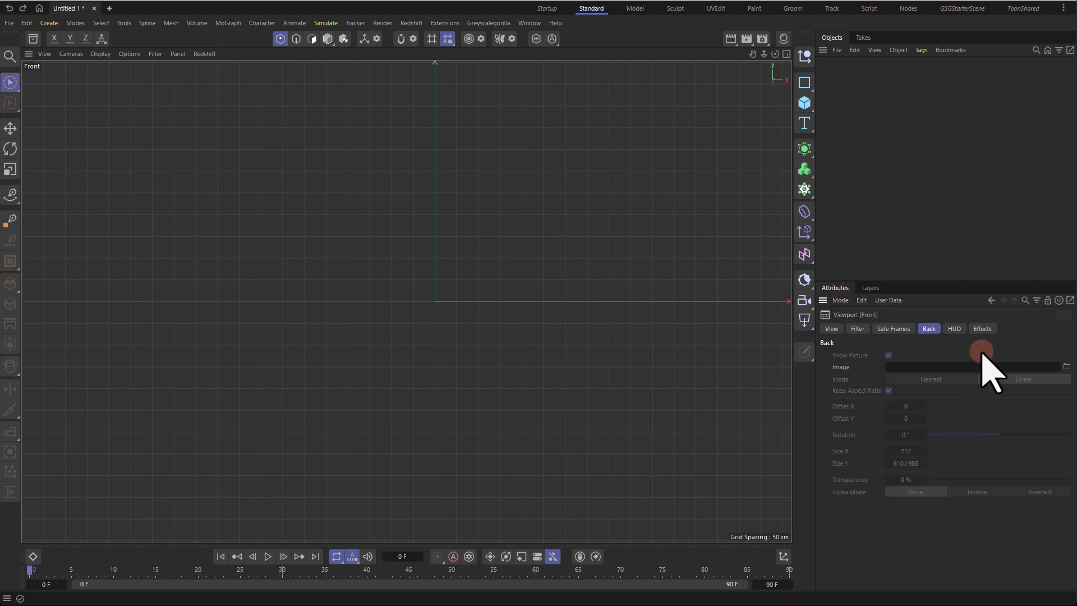
Step: Reload splinePractice#1.jpg as the background image and set its transparency to 90%
{"action": "left_click", "coordinate": [1067, 367]}
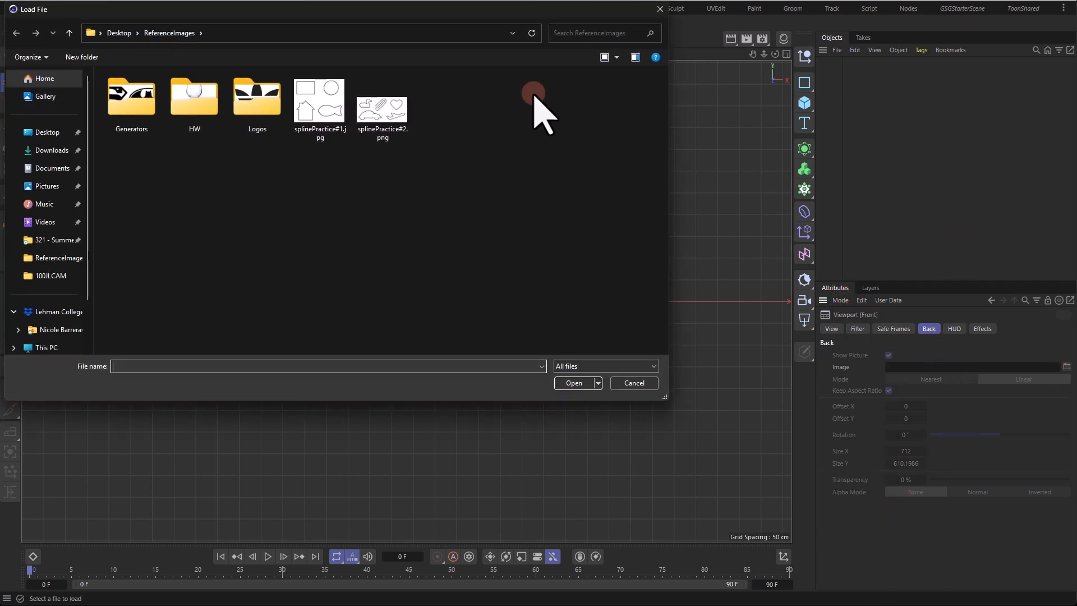
{"action": "double_click", "coordinate": [325, 120]}
{"action": "left_click_drag", "start_coordinate": [879, 479], "coordinate": [1025, 480]}
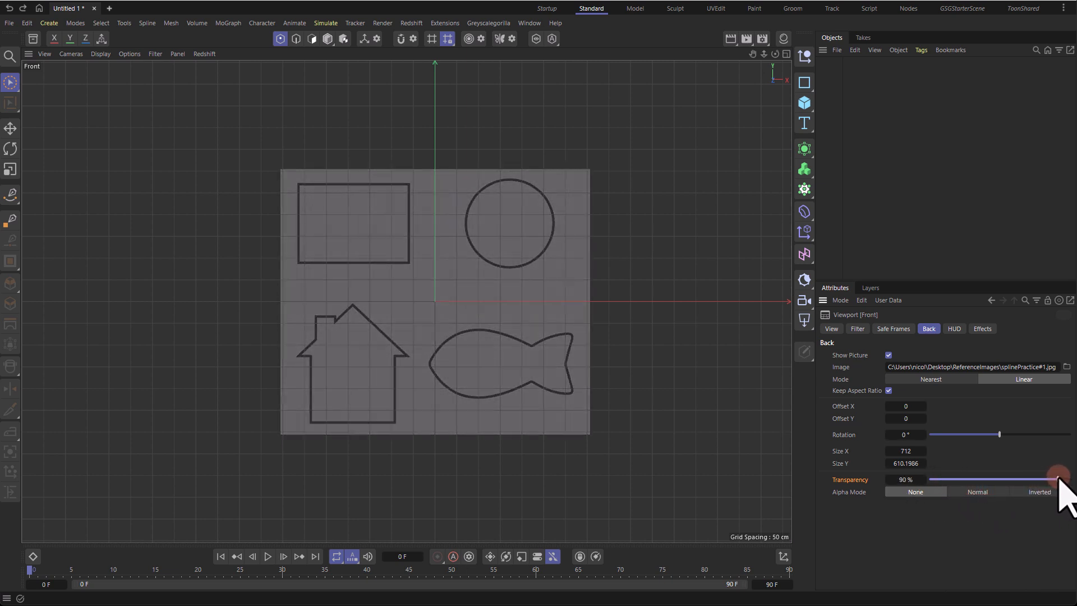
Step: Activate the Spline Pen tool and enable snapping with Grid/Workplane snapping, including grid points and grid lines, turned on
{"action": "scroll", "coordinate": [433, 356], "scroll_direction": "up", "scroll_amount": 4}
{"action": "left_click", "coordinate": [11, 194]}
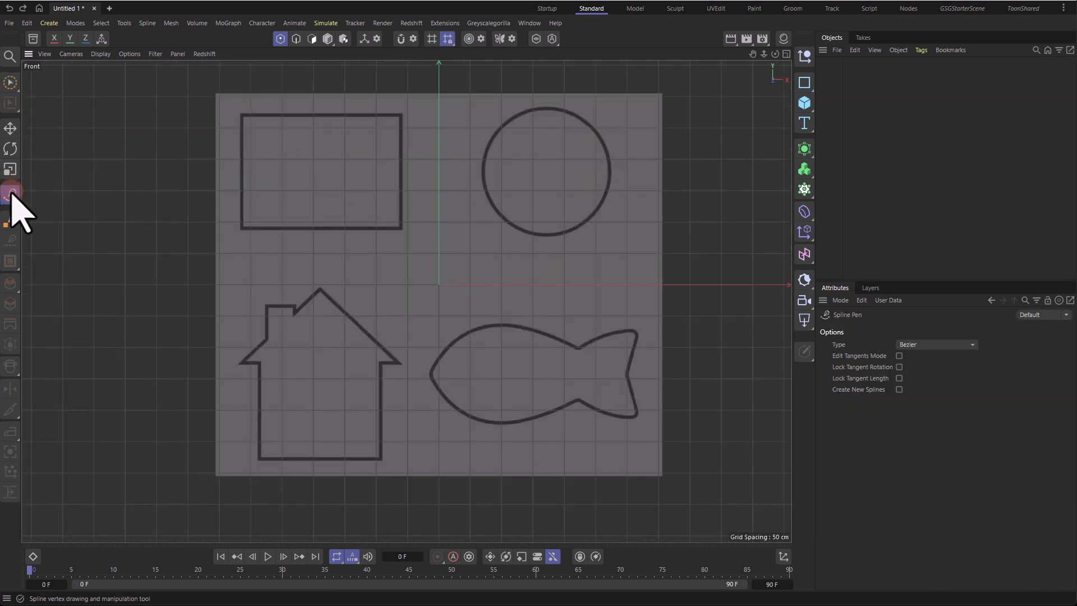
{"action": "middle_click_drag", "start_coordinate": [272, 154], "coordinate": [333, 242], "text": "alt"}
{"action": "scroll", "coordinate": [333, 242], "scroll_direction": "up", "scroll_amount": 1}
{"action": "right_click_drag", "start_coordinate": [333, 242], "coordinate": [402, 241], "text": "alt"}
{"action": "middle_click_drag", "start_coordinate": [482, 219], "coordinate": [367, 191], "text": "alt"}
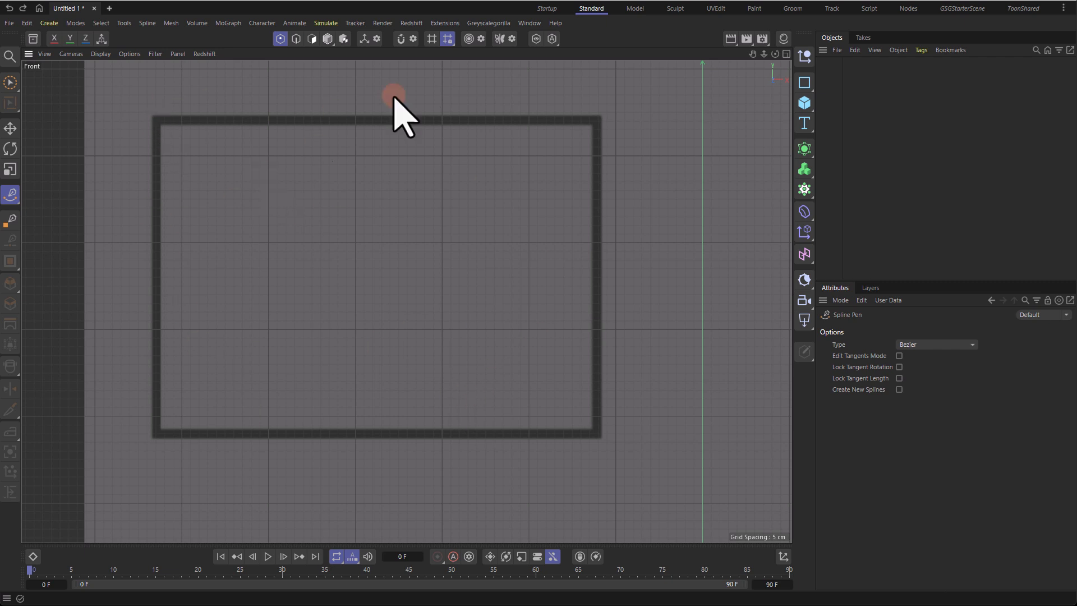
{"action": "left_click", "coordinate": [400, 38]}
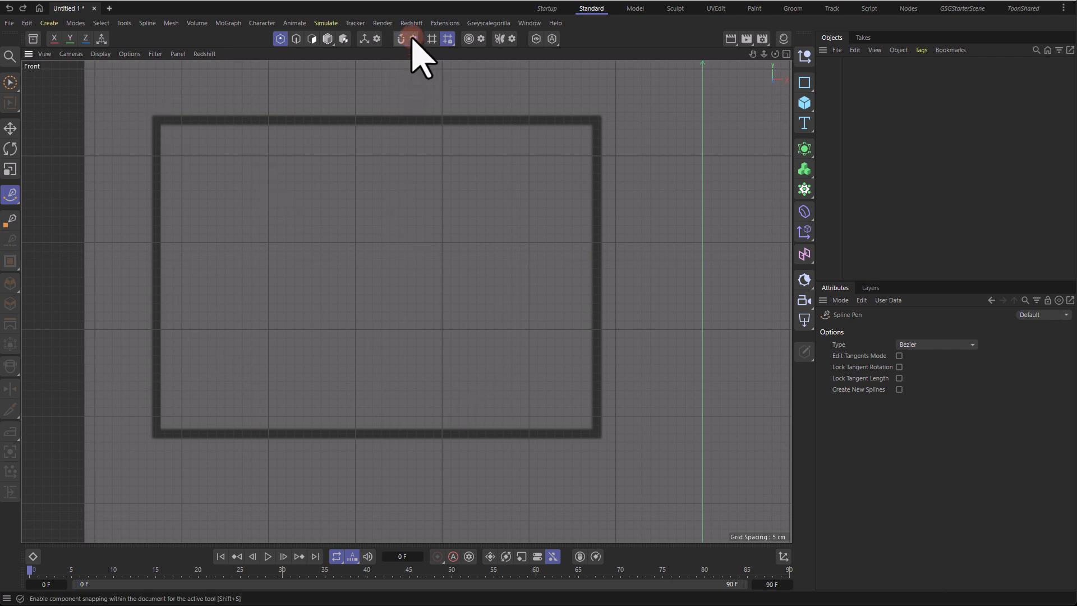
{"action": "left_click", "coordinate": [414, 38]}
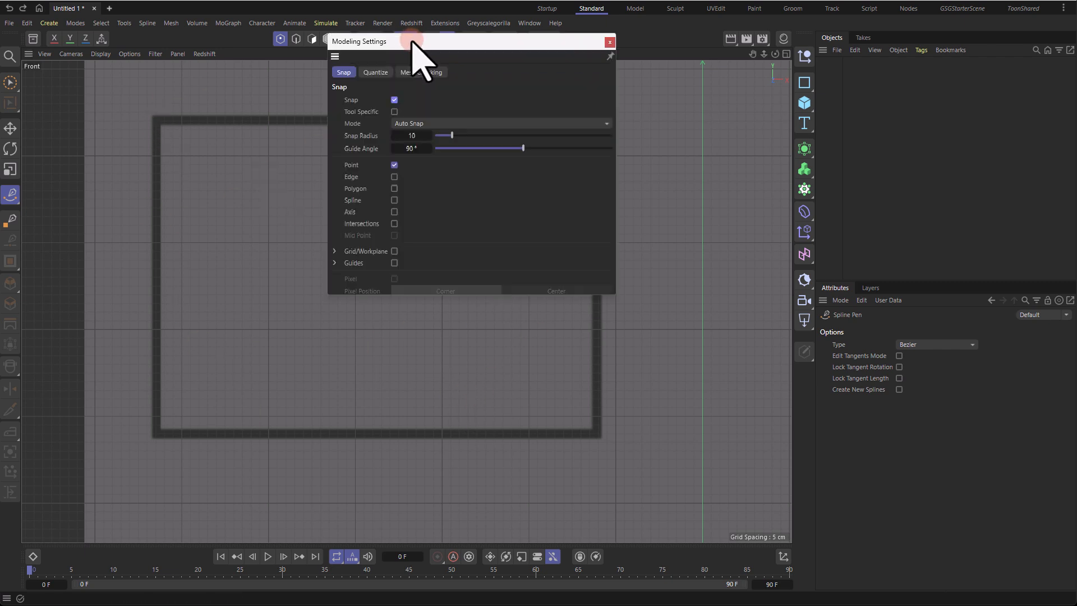
{"action": "left_click", "coordinate": [394, 253]}
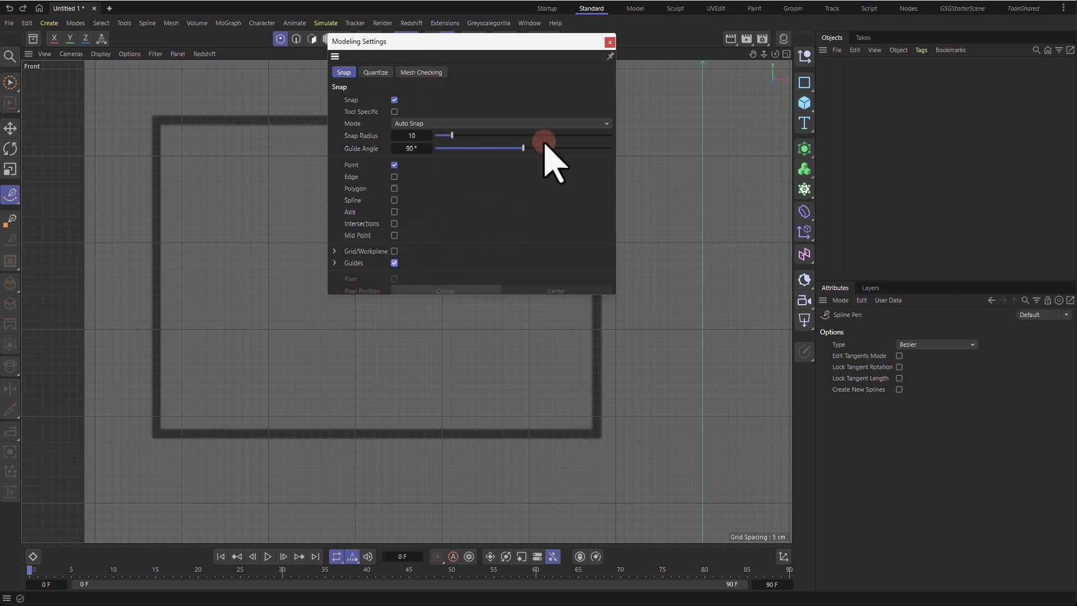
{"action": "left_click", "coordinate": [396, 252]}
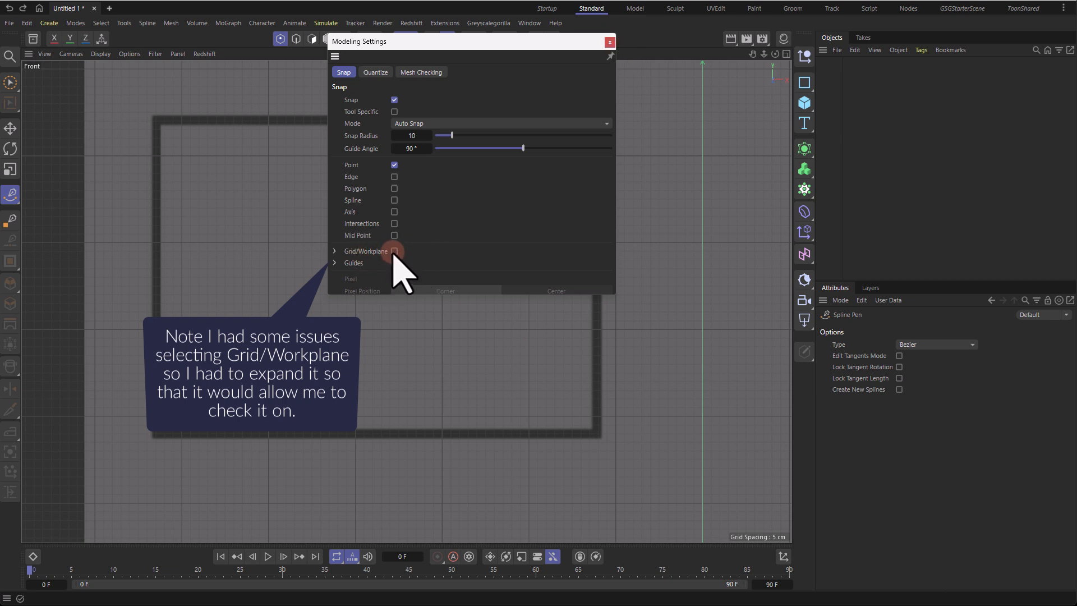
{"action": "left_click", "coordinate": [334, 251]}
{"action": "left_click", "coordinate": [335, 275]}
{"action": "left_click", "coordinate": [401, 241]}
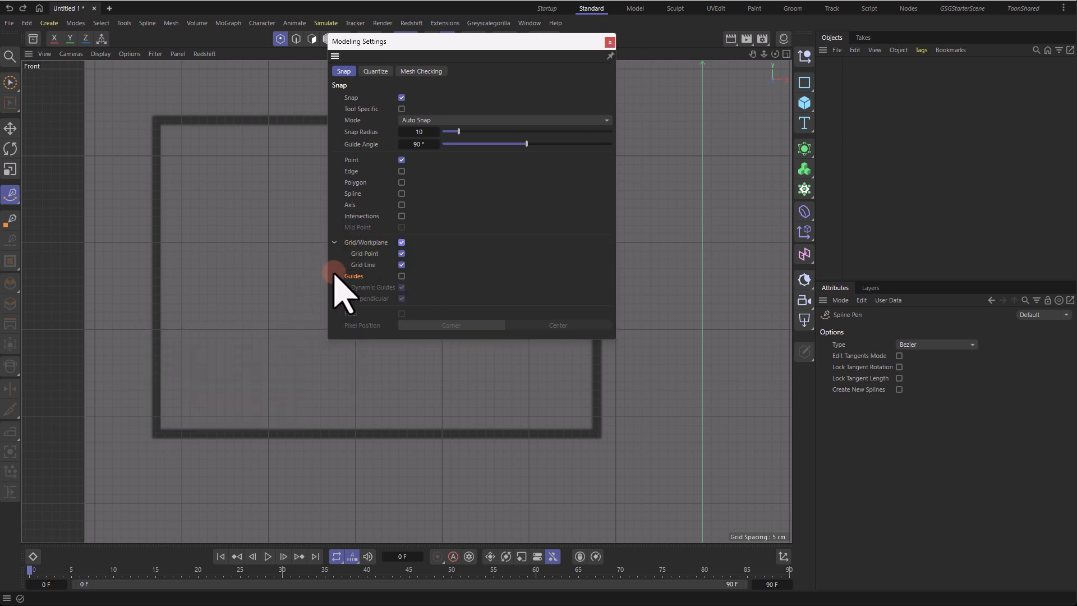
{"action": "left_click", "coordinate": [335, 275]}
{"action": "left_click", "coordinate": [334, 242]}
{"action": "left_click", "coordinate": [610, 42]}
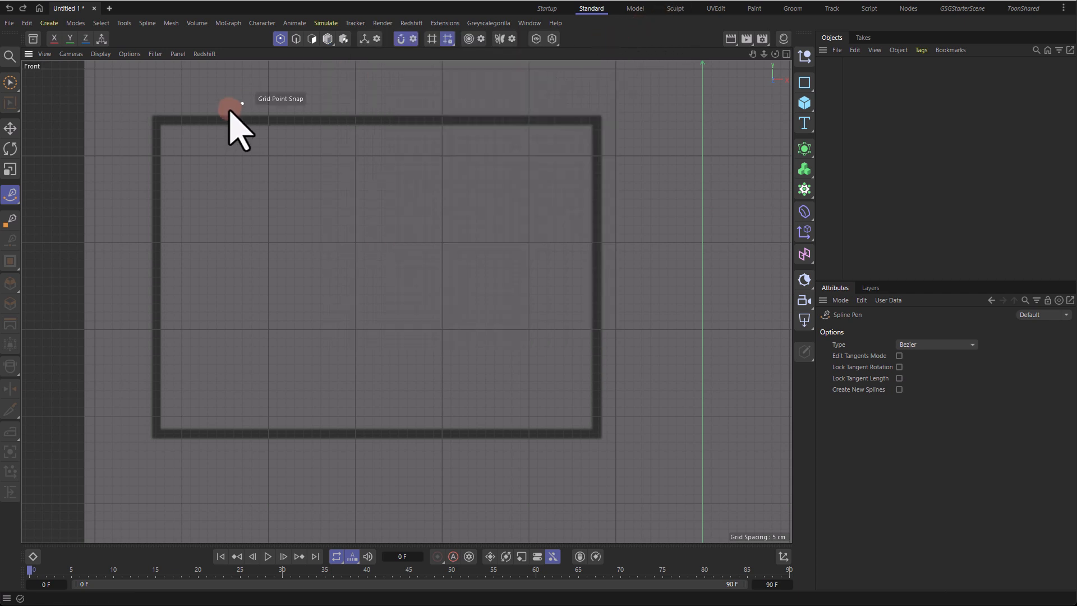
Step: Trace the rectangle with the Spline Pen, snapping a point to each of its four corners and closing the spline
{"action": "scroll", "coordinate": [222, 114], "scroll_direction": "up", "scroll_amount": 10}
{"action": "middle_click_drag", "start_coordinate": [114, 133], "coordinate": [340, 150], "text": "alt"}
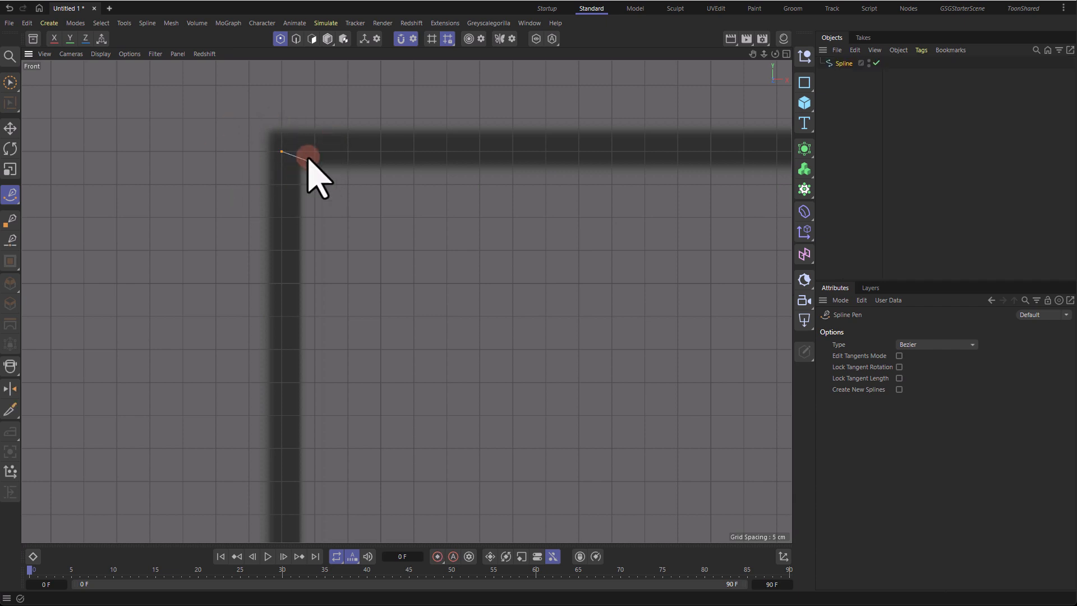
{"action": "scroll", "coordinate": [270, 171], "scroll_direction": "down", "scroll_amount": 5}
{"action": "middle_click_drag", "start_coordinate": [368, 260], "coordinate": [317, 155], "text": "alt"}
{"action": "scroll", "coordinate": [230, 405], "scroll_direction": "up", "scroll_amount": 5}
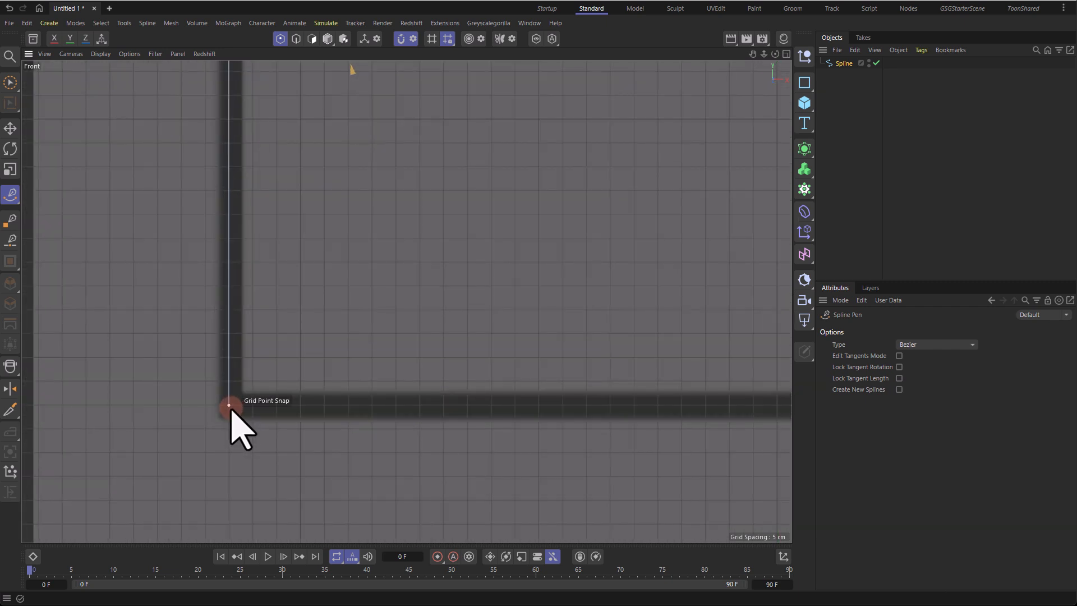
{"action": "left_click", "coordinate": [229, 405]}
{"action": "scroll", "coordinate": [330, 402], "scroll_direction": "down", "scroll_amount": 5}
{"action": "middle_click_drag", "start_coordinate": [584, 301], "coordinate": [349, 329], "text": "alt"}
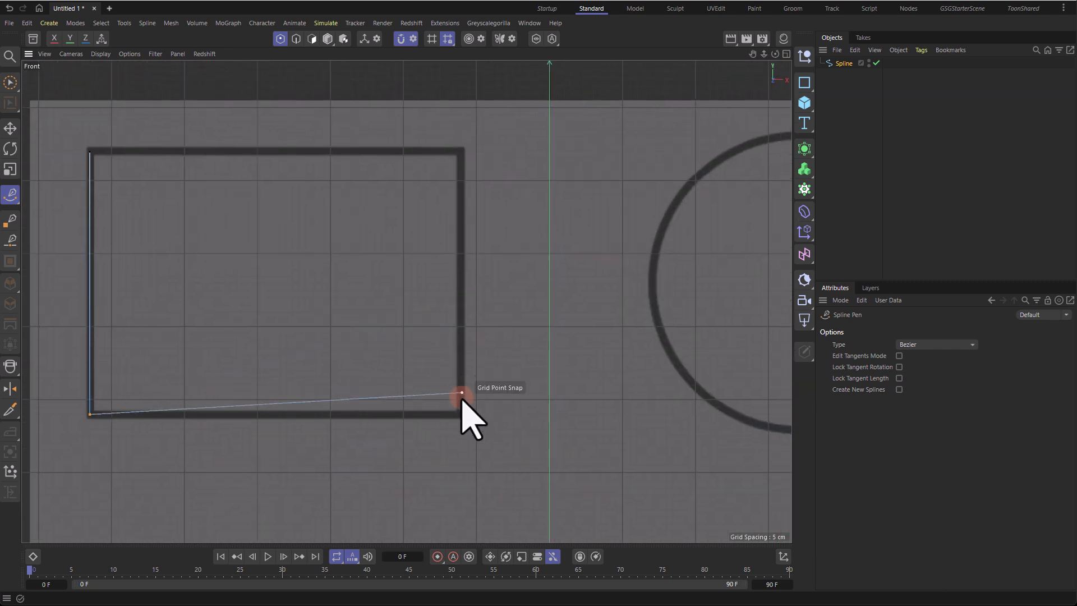
{"action": "scroll", "coordinate": [464, 429], "scroll_direction": "up", "scroll_amount": 5}
{"action": "left_click", "coordinate": [464, 429]}
{"action": "scroll", "coordinate": [488, 364], "scroll_direction": "down", "scroll_amount": 5}
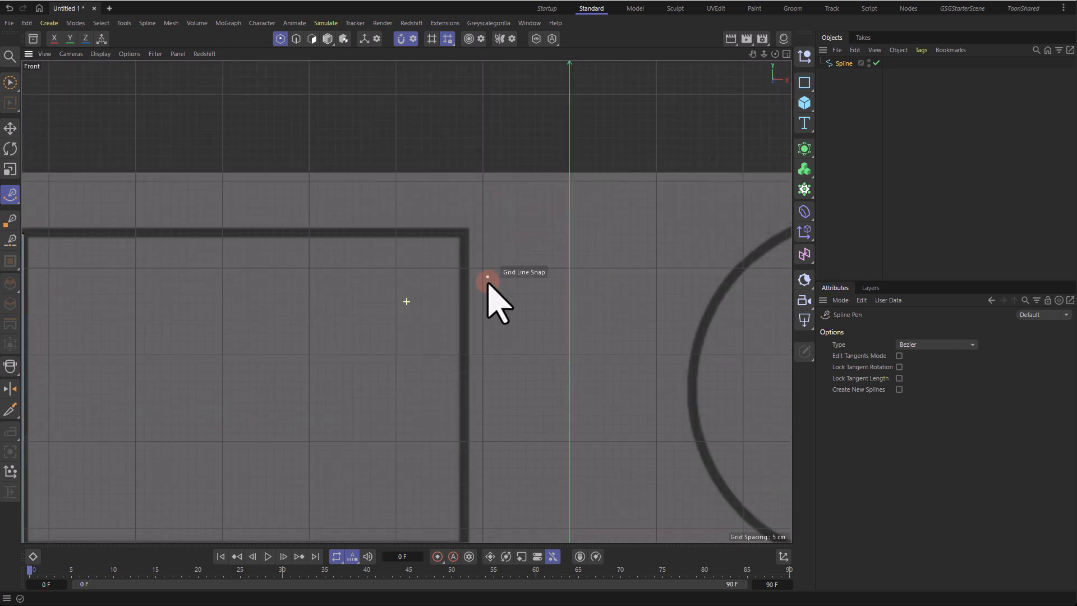
{"action": "left_click", "coordinate": [465, 234]}
{"action": "middle_click_drag", "start_coordinate": [29, 238], "coordinate": [193, 238], "text": "alt"}
{"action": "left_click", "coordinate": [188, 234]}
{"action": "scroll", "coordinate": [403, 261], "scroll_direction": "down", "scroll_amount": 5}
{"action": "middle_click_drag", "start_coordinate": [404, 175], "coordinate": [355, 161], "text": "alt"}
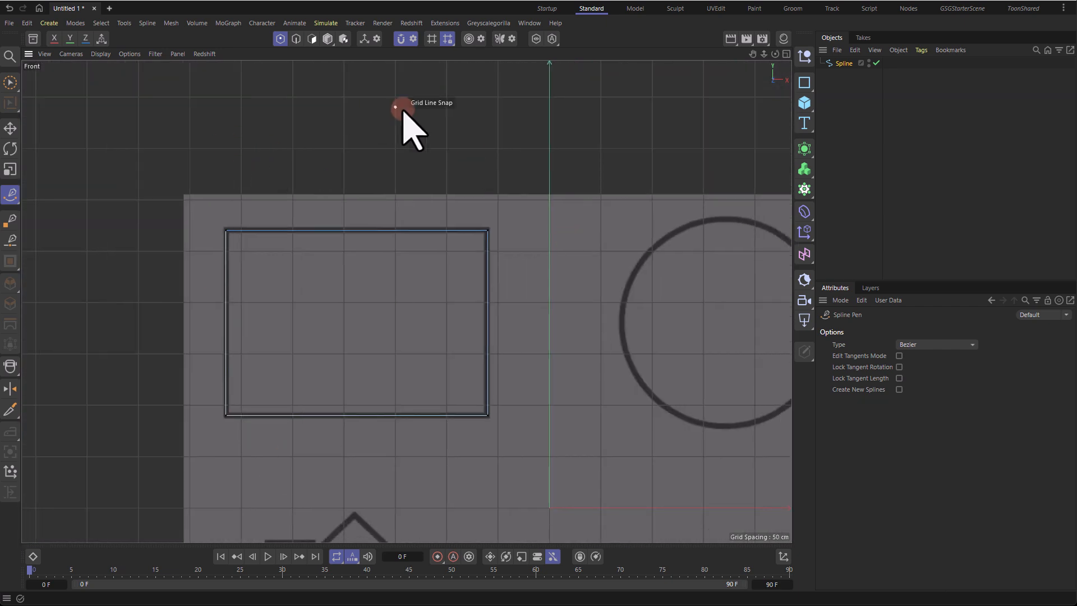
Step: Rename the new spline as Rectangle
{"action": "double_click", "coordinate": [843, 64]}
{"action": "type", "text": "Squa"}
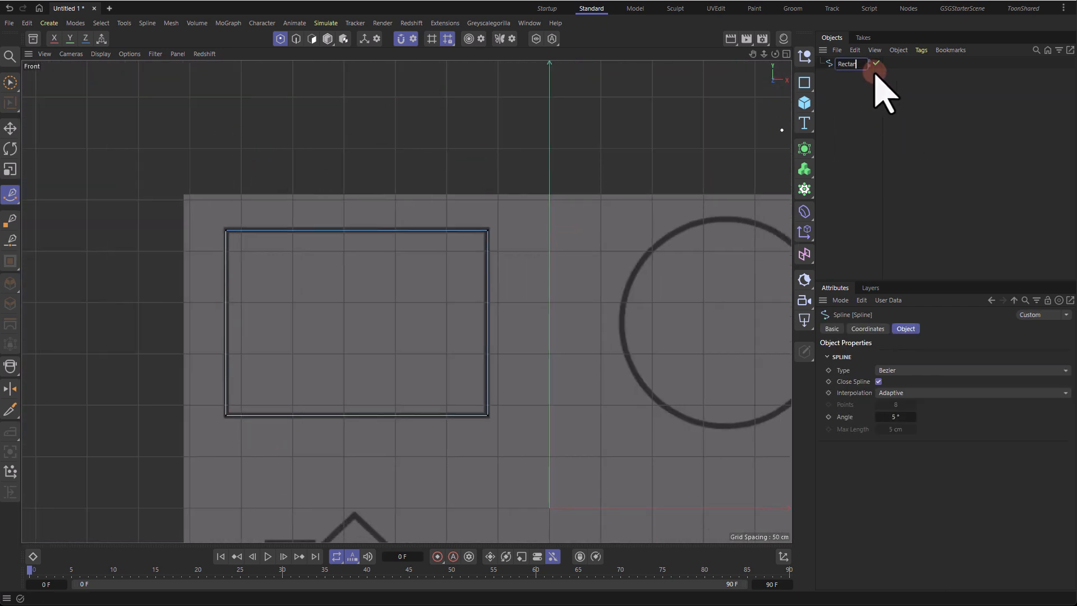
{"action": "left_click", "coordinate": [885, 129]}
Step: Try to trace the circle with Bezier points dragged out along its outline
{"action": "middle_click_drag", "start_coordinate": [617, 159], "coordinate": [472, 139], "text": "alt"}
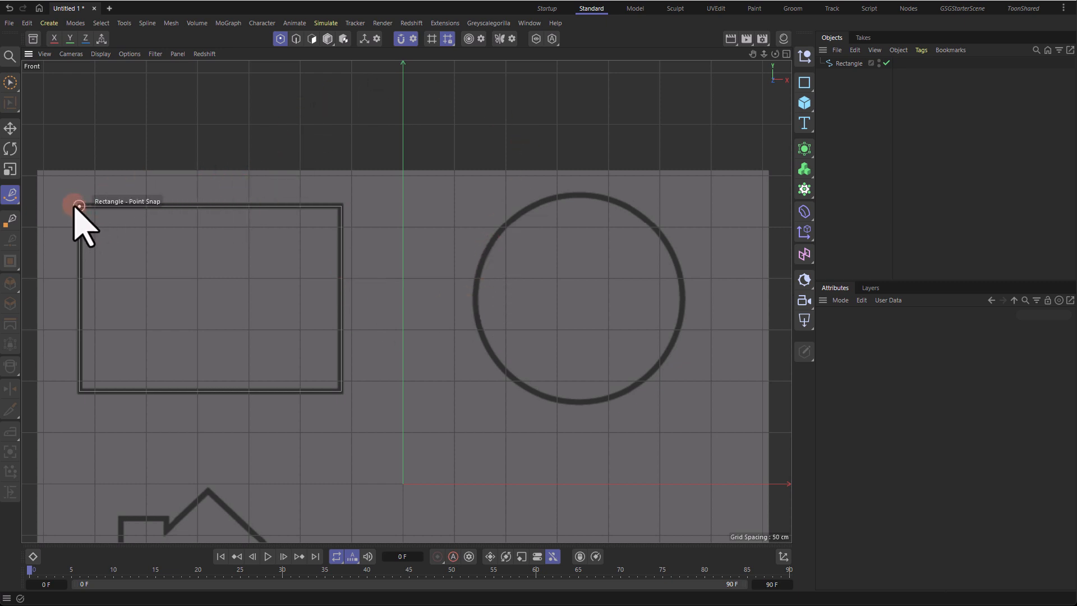
{"action": "scroll", "coordinate": [527, 202], "scroll_direction": "up", "scroll_amount": 5}
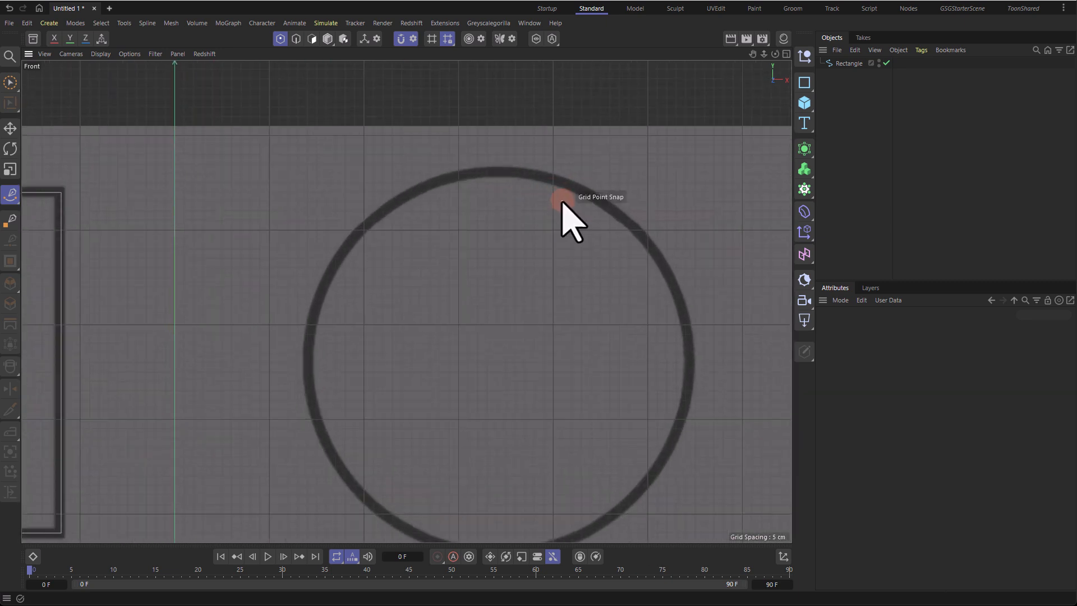
{"action": "middle_click_drag", "start_coordinate": [564, 202], "coordinate": [508, 145]}
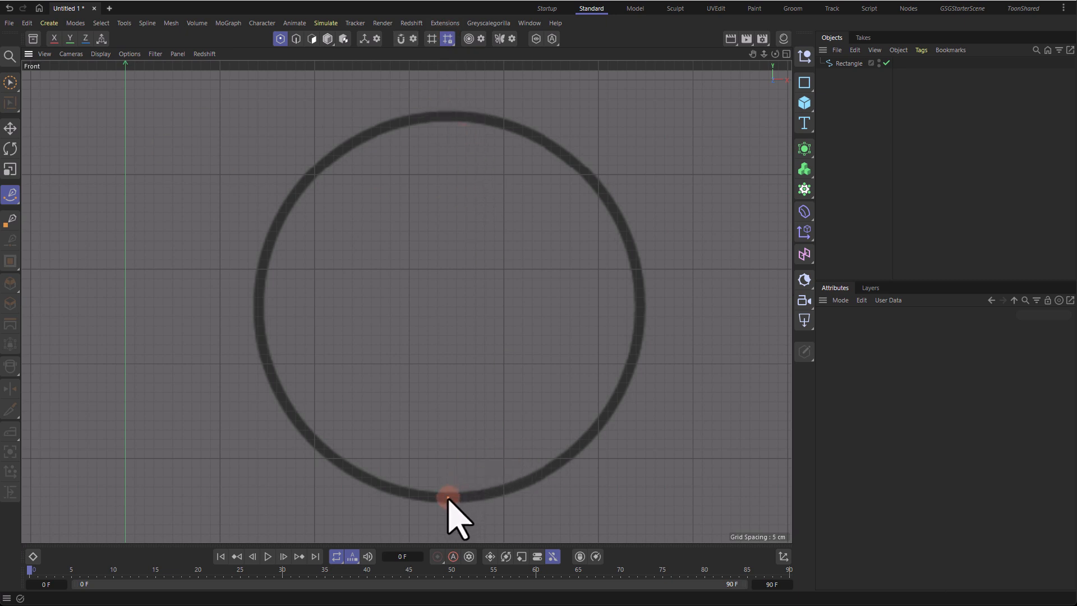
{"action": "left_click_drag", "start_coordinate": [470, 498], "coordinate": [516, 497]}
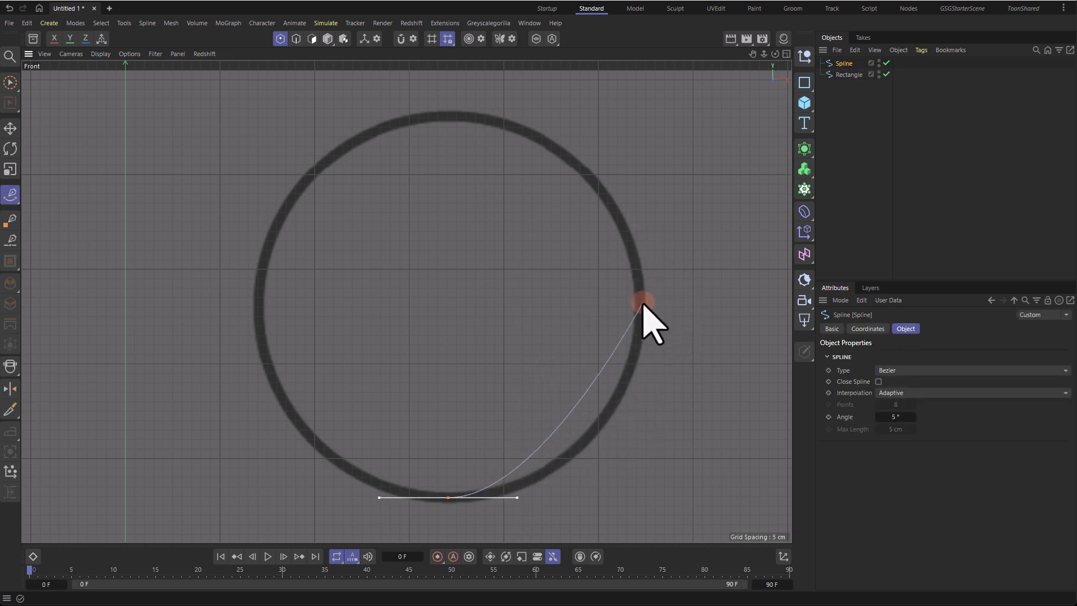
{"action": "left_click_drag", "start_coordinate": [640, 303], "coordinate": [648, 215]}
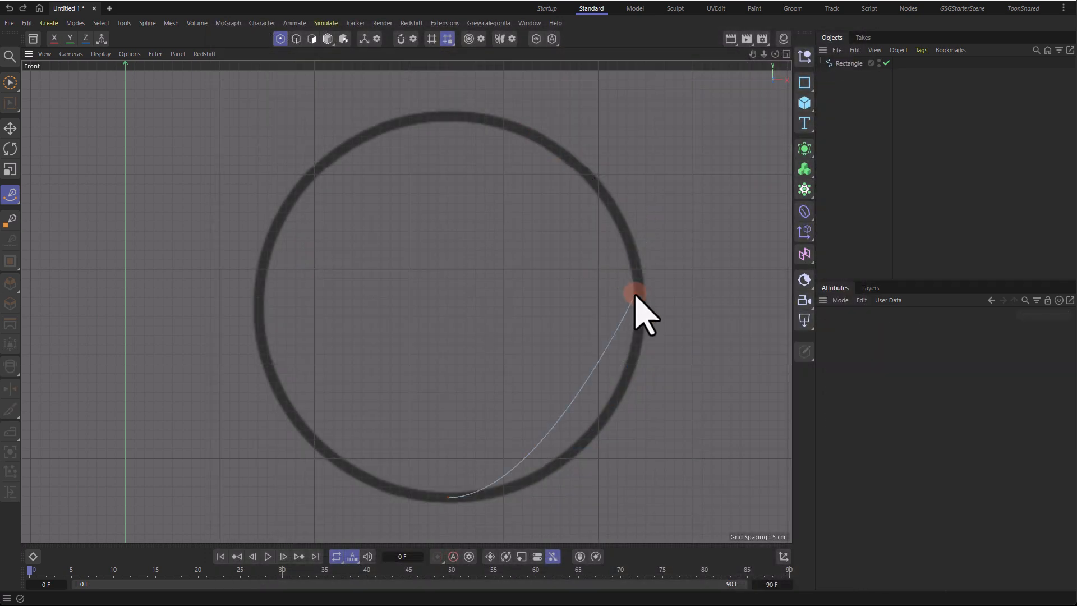
{"action": "mouse_move", "coordinate": [452, 497]}
{"action": "left_mouse_down"}
{"action": "mouse_move", "coordinate": [524, 481]}
{"action": "mouse_move", "coordinate": [602, 419]}
{"action": "left_mouse_up"}
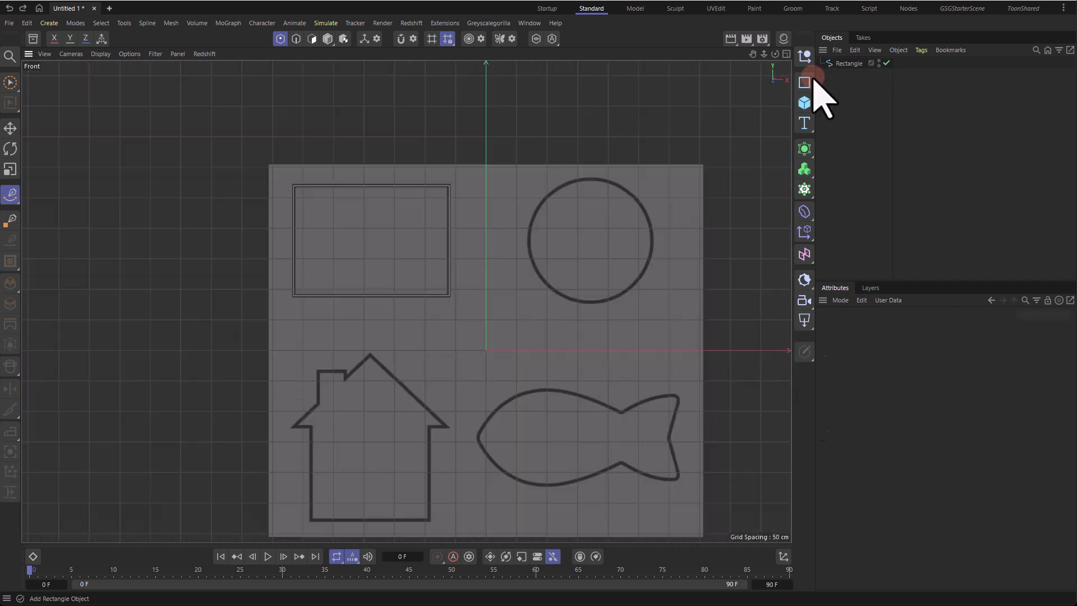
{"action": "left_click", "coordinate": [841, 63]}
{"action": "middle_click_drag", "start_coordinate": [637, 214], "coordinate": [599, 178], "text": "alt"}
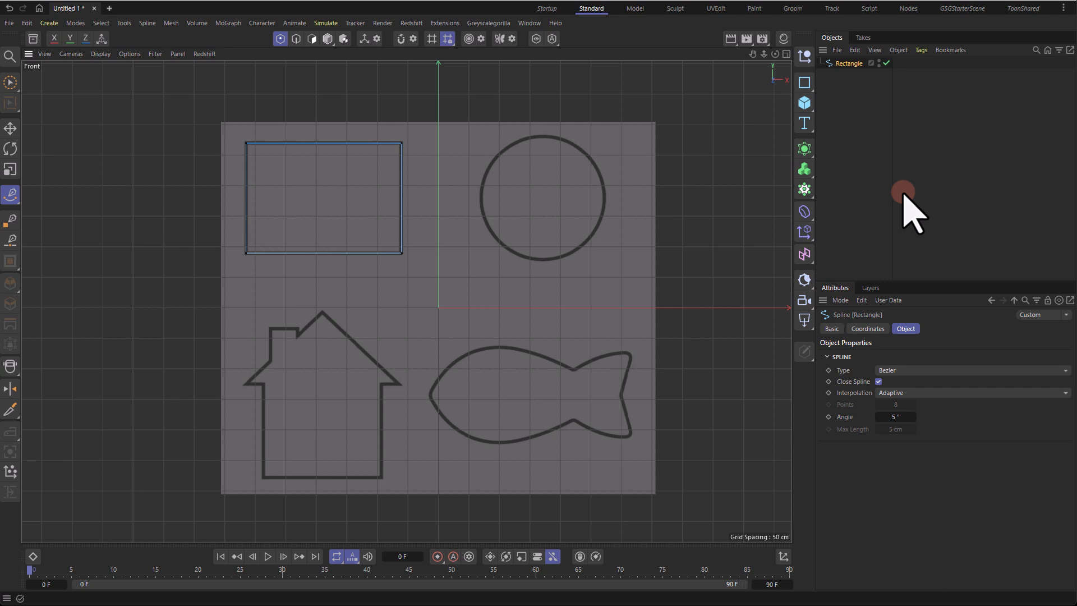